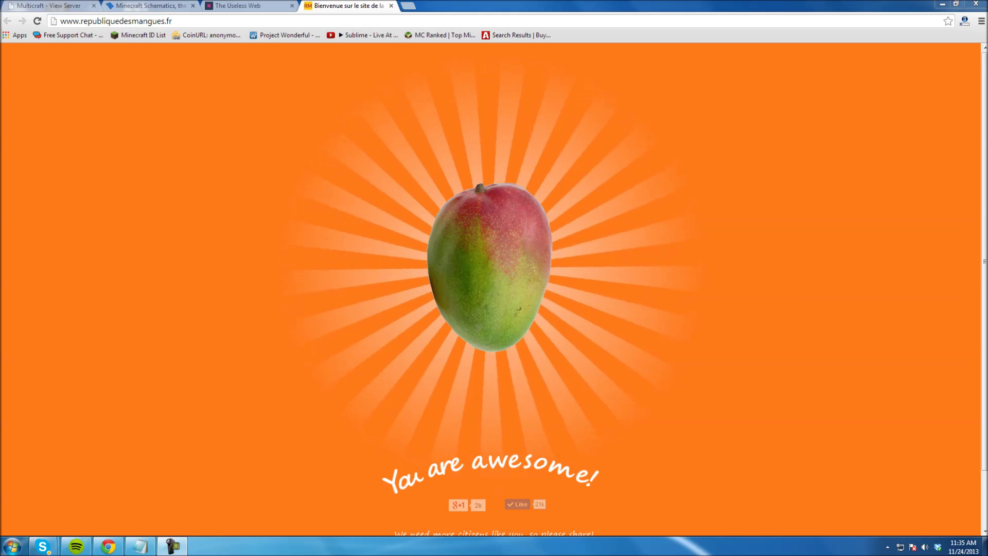
View the ZCAY server's details in the Multicraft control panel and switch to the Minecraft Schematics site.
click(49, 6)
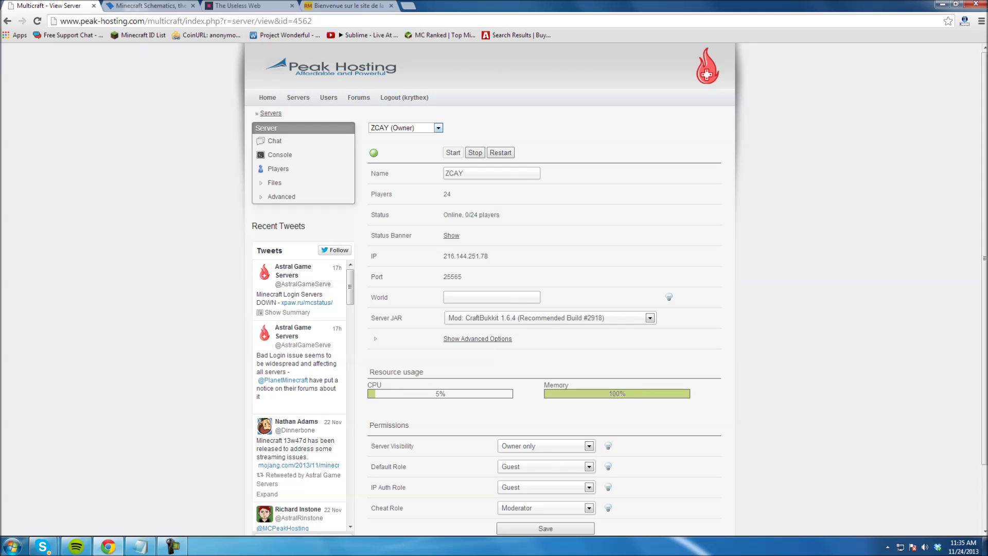
click(437, 128)
click(488, 128)
key(ctrl+Tab)
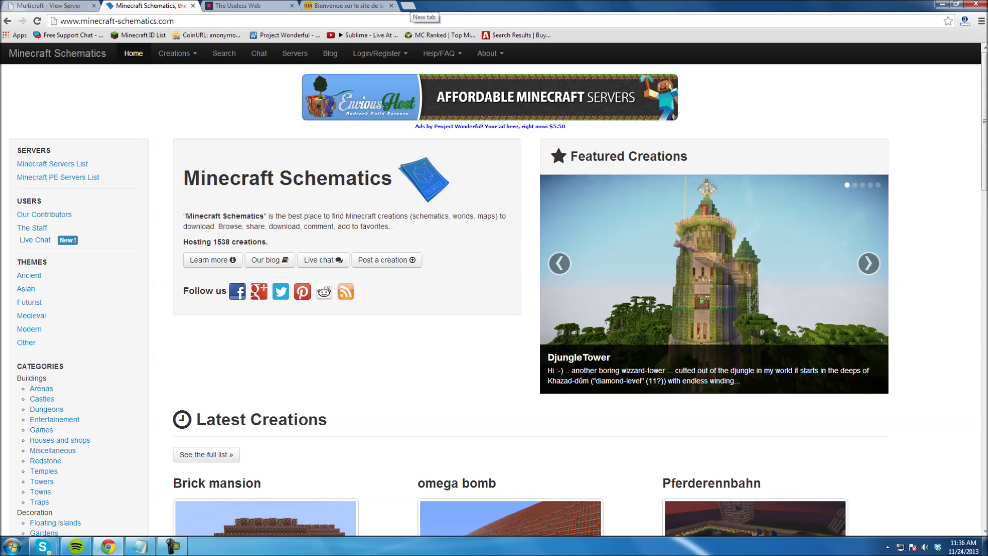
Search Google for "minecraft schematics" in a new browser tab.
click(349, 5)
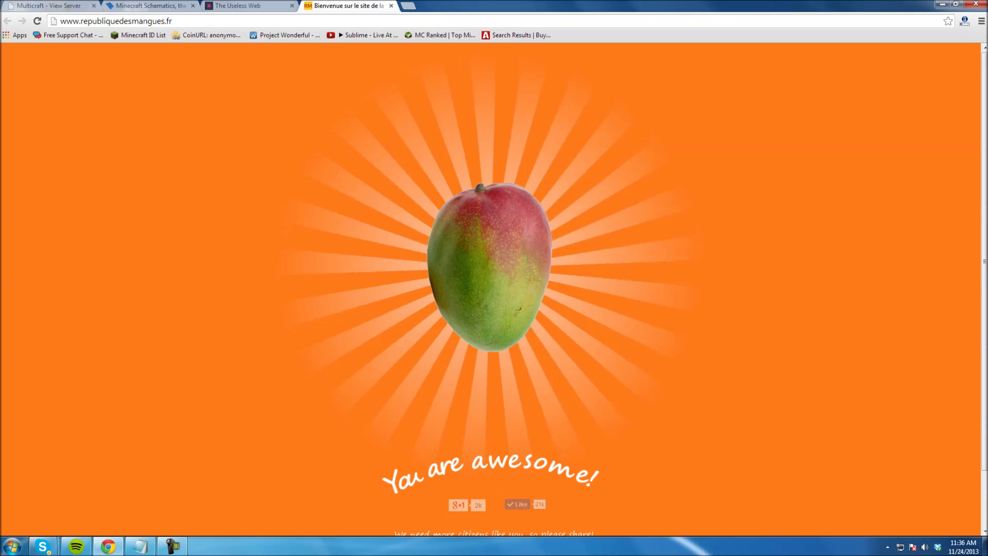
key(ctrl+t)
text(google.com)
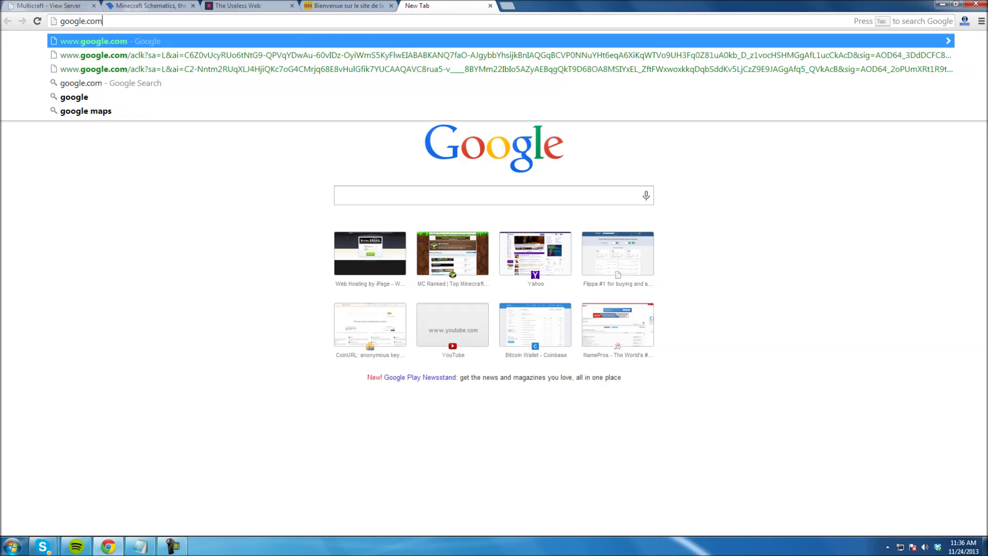
key(Return)
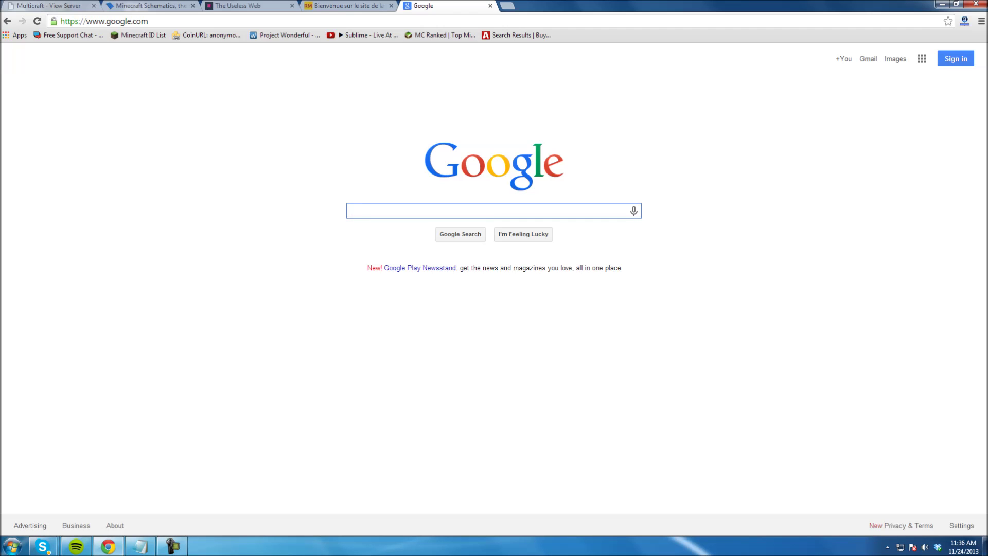
text(minecraft shema)
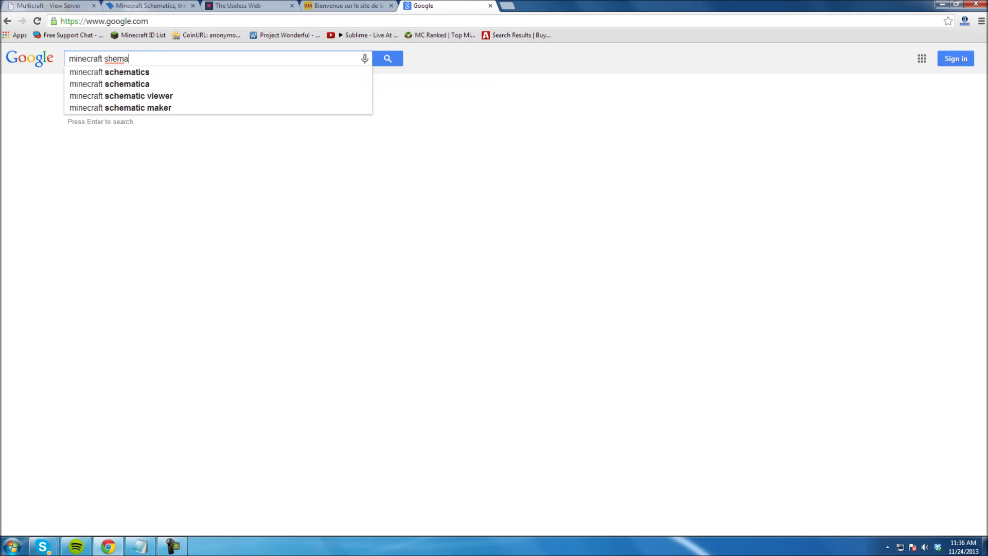
text(tics)
key(Return)
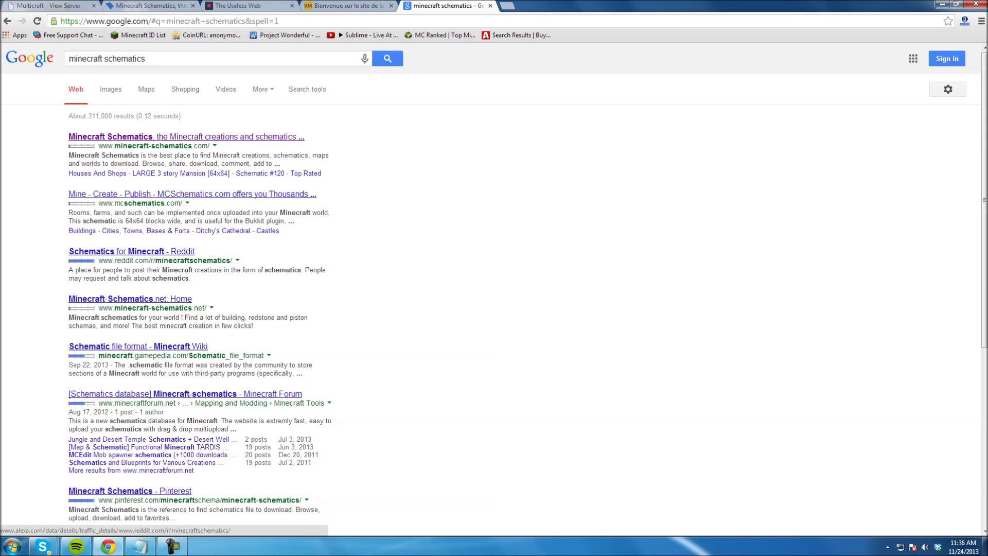
Look over the minecraft-schematics.net home page from the search results, close it and return to minecraft-schematics.com.
click(130, 298)
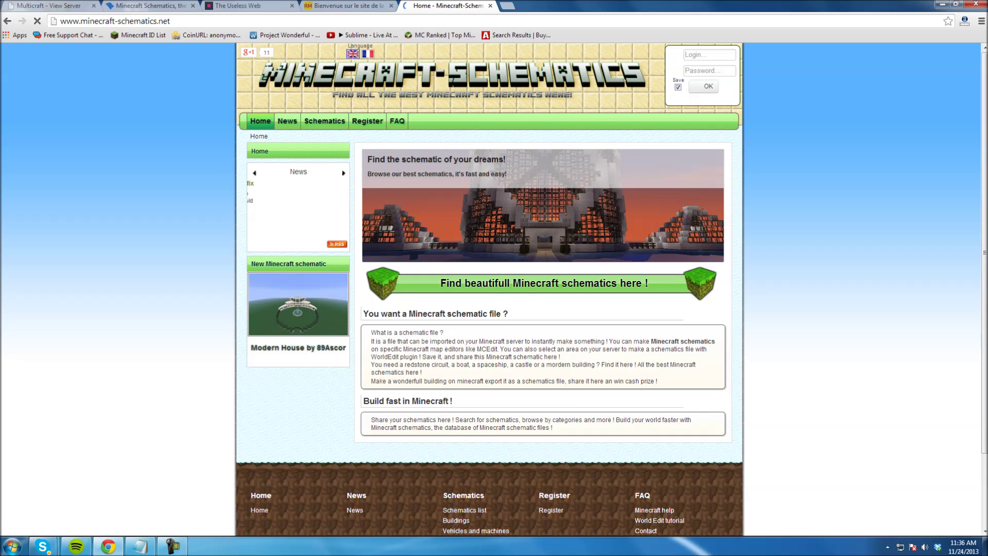
scroll(494, 288, down, 2)
scroll(494, 288, up, 2)
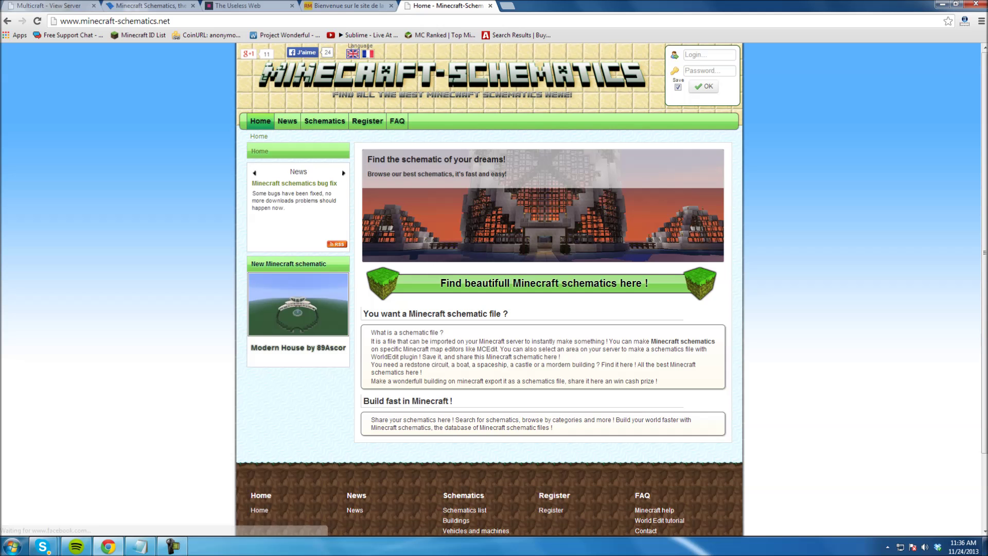
click(490, 6)
click(149, 5)
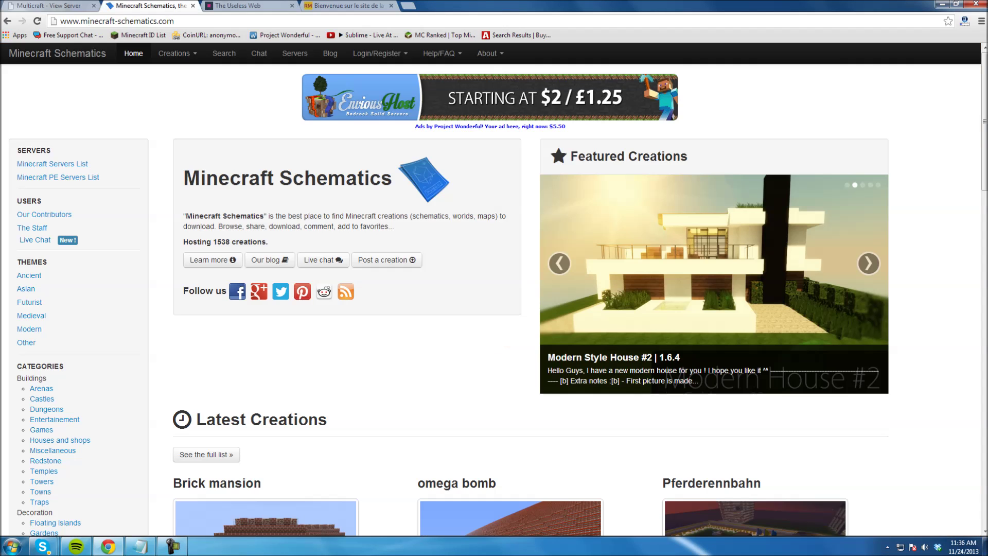
Browse the latest creations and examine the Skyward Sword Link creation's enlarged picture and details.
scroll(494, 293, down, 2)
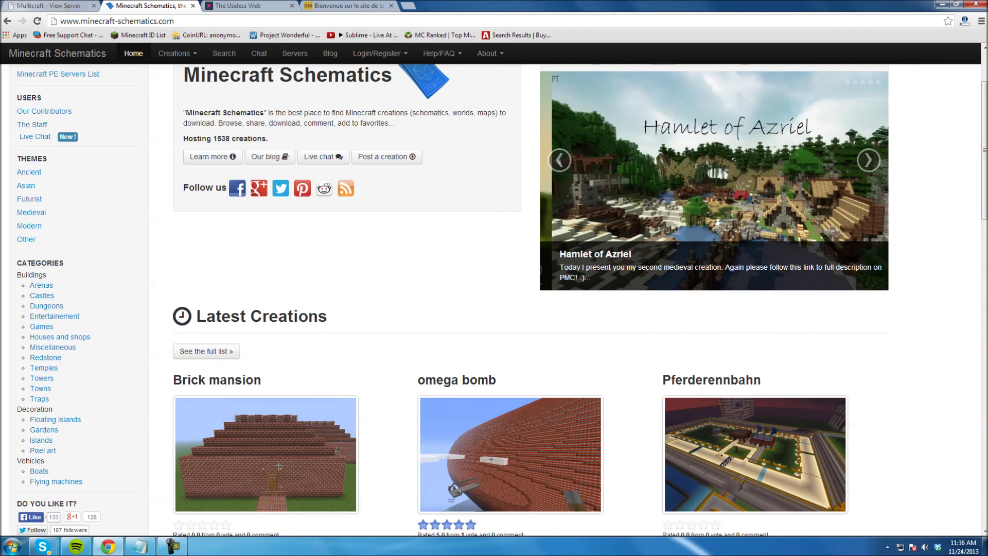
scroll(494, 293, down, 2)
scroll(494, 294, down, 4)
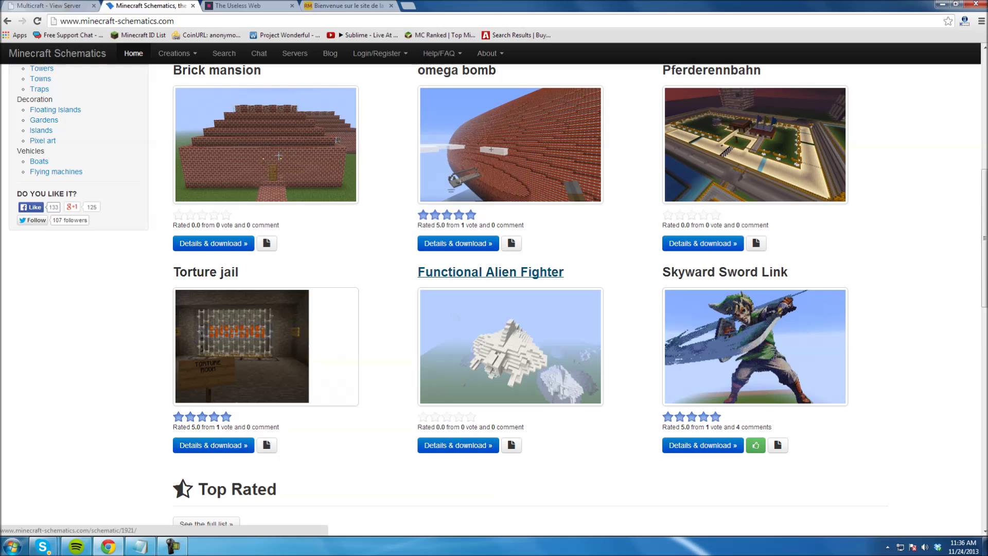
scroll(494, 293, down, 1)
scroll(440, 375, down, 3)
scroll(439, 374, up, 4)
click(736, 355)
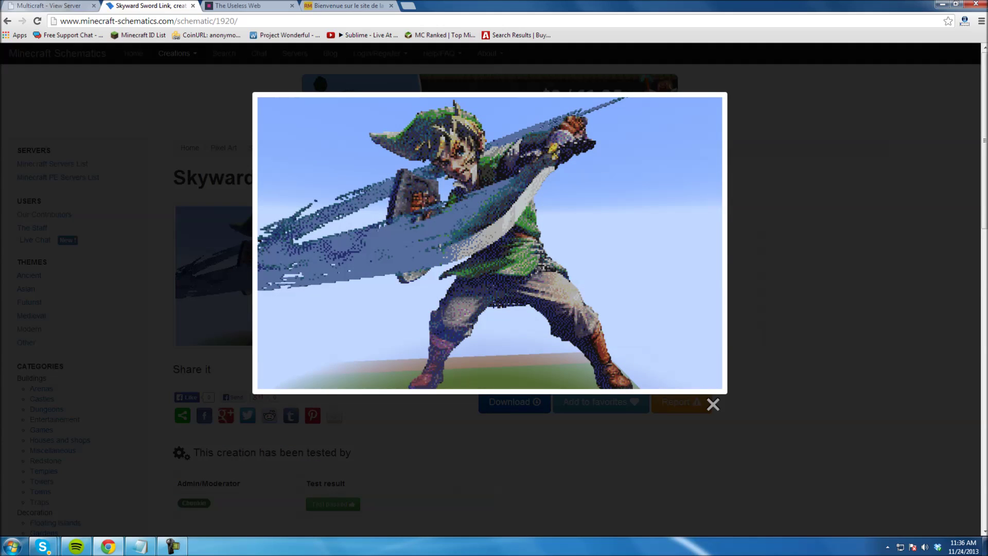
click(128, 298)
scroll(103, 293, down, 3)
scroll(31, 291, up, 3)
scroll(26, 342, down, 1)
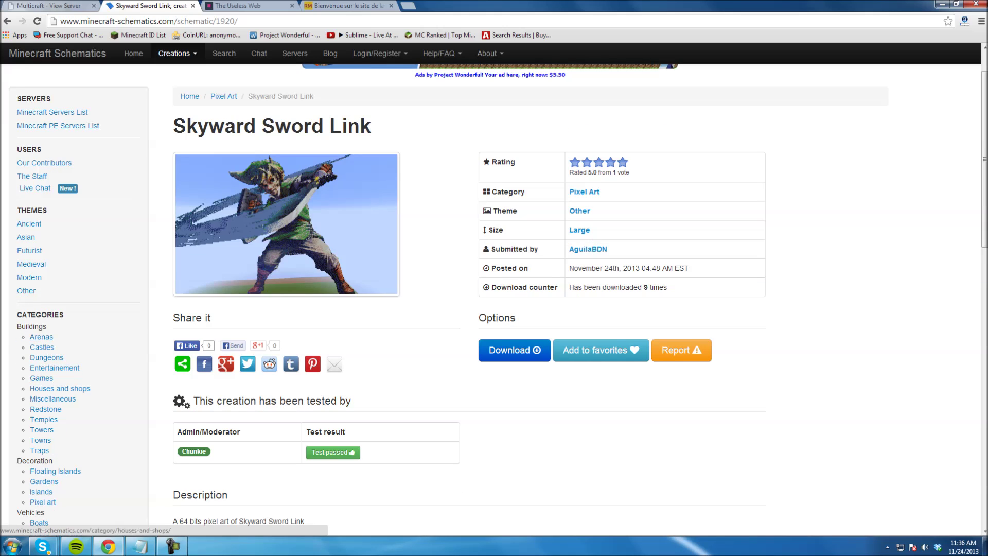
Browse the Houses and shops category and open the Vip House creation.
click(60, 388)
scroll(494, 293, down, 3)
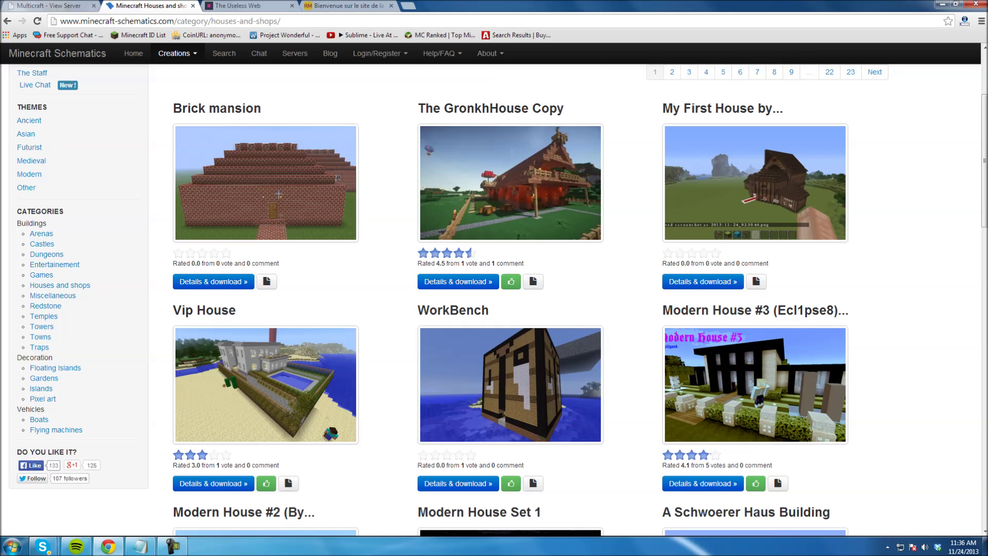
scroll(494, 299, down, 3)
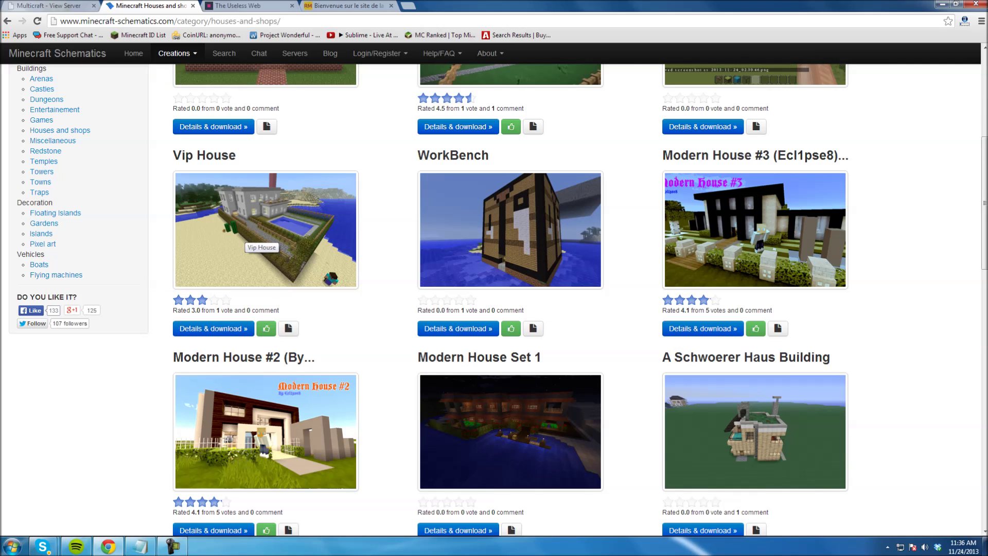
click(262, 248)
Look through the enlarged gallery pictures of the Vip House and check the rest of its page.
click(273, 263)
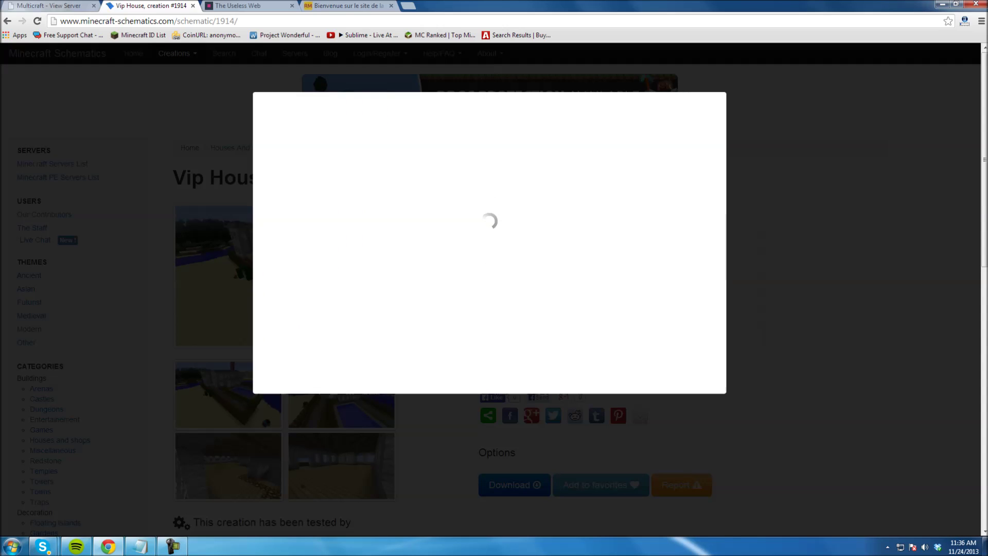
key(Right)
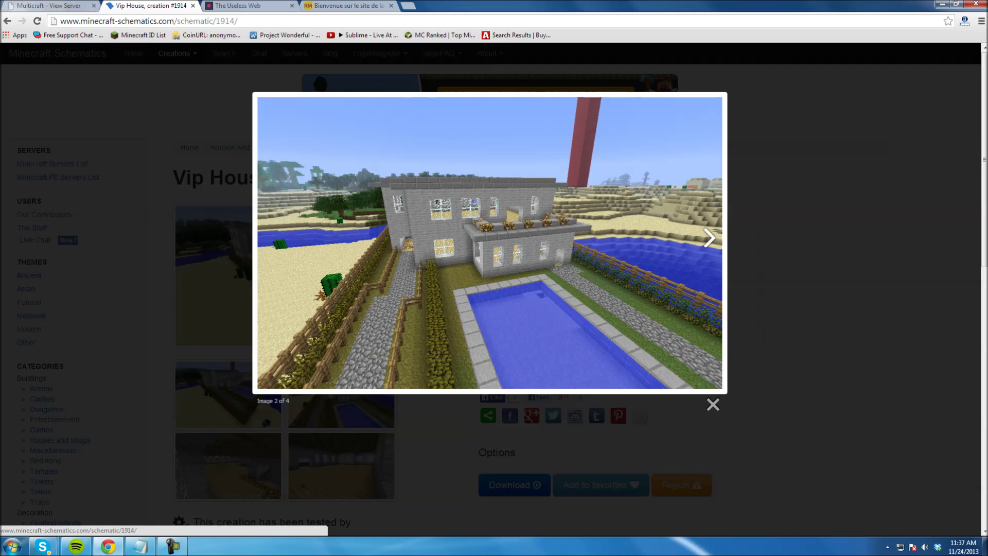
key(Right)
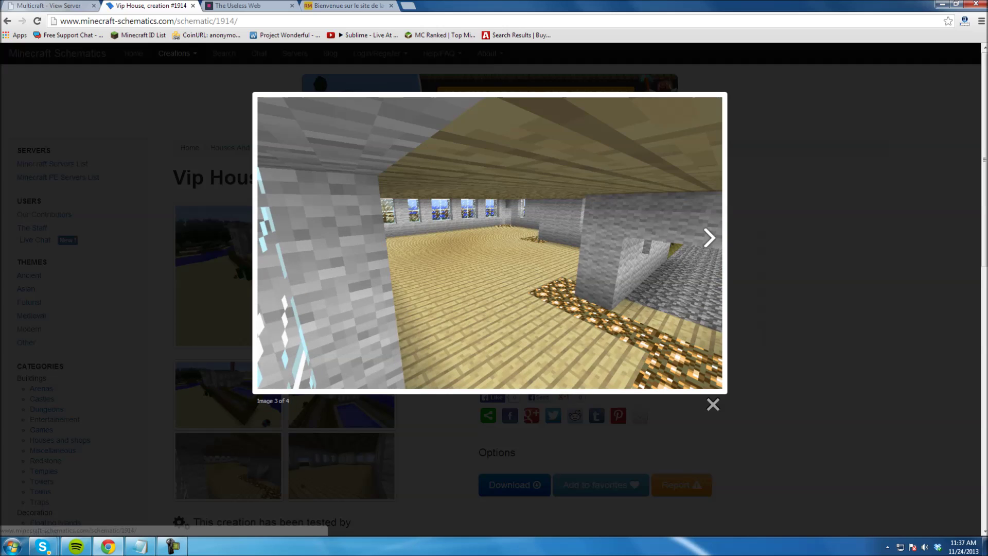
key(Right)
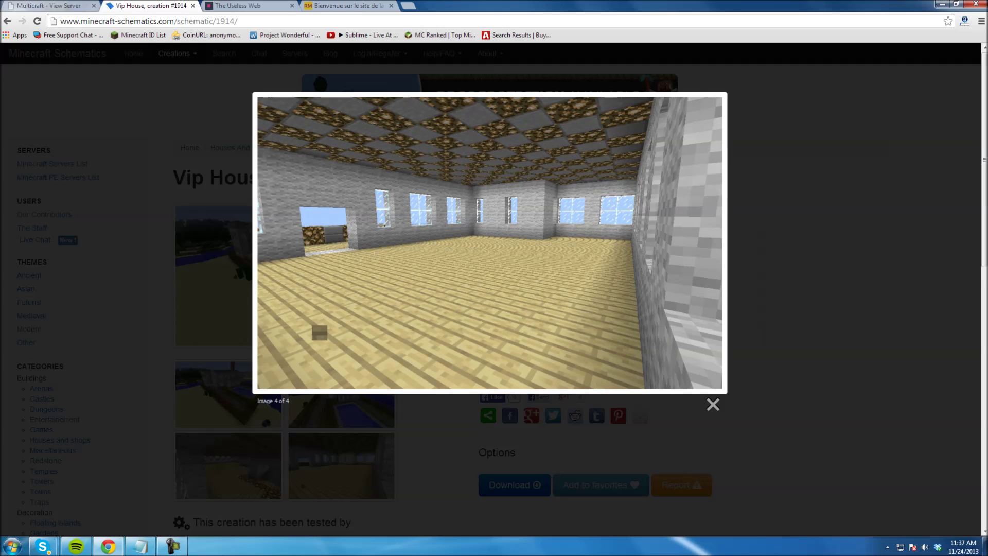
key(Escape)
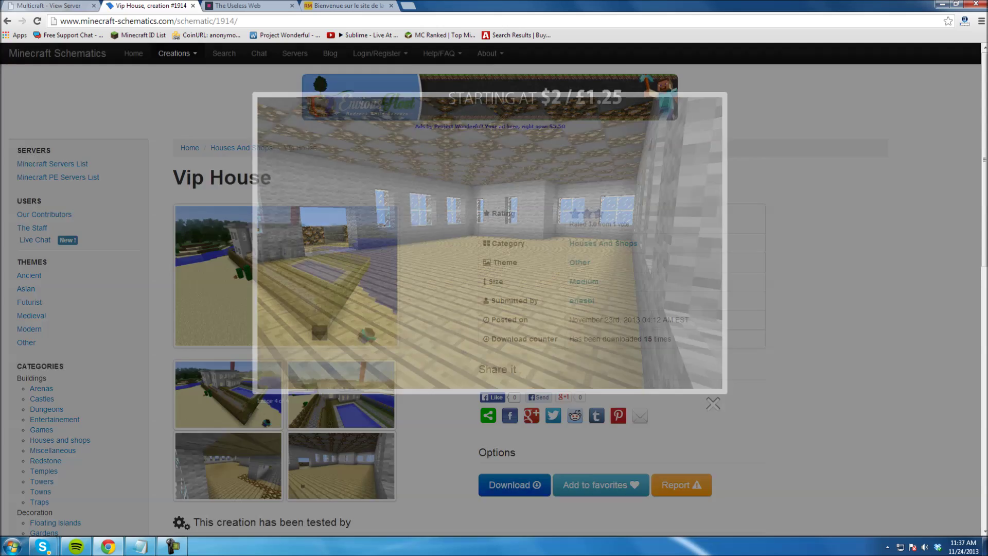
scroll(494, 298, down, 8)
scroll(494, 298, up, 8)
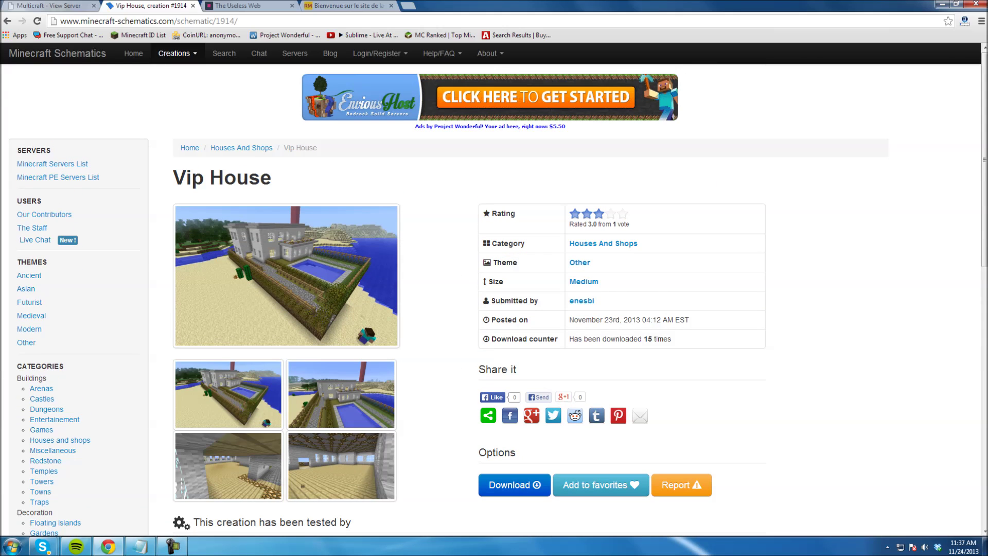
Request the Vip House download and try to log in with a saved email address and the account password.
click(514, 484)
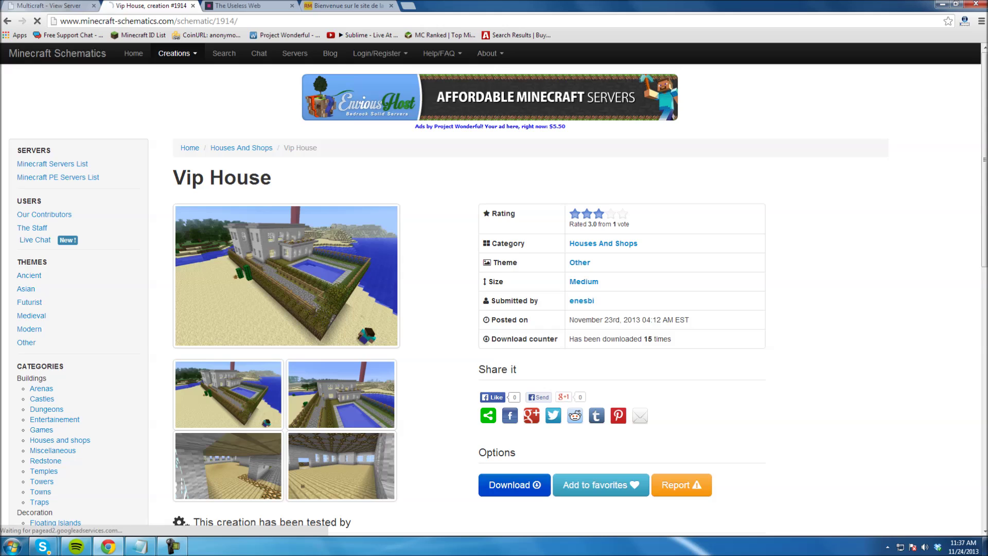
click(317, 230)
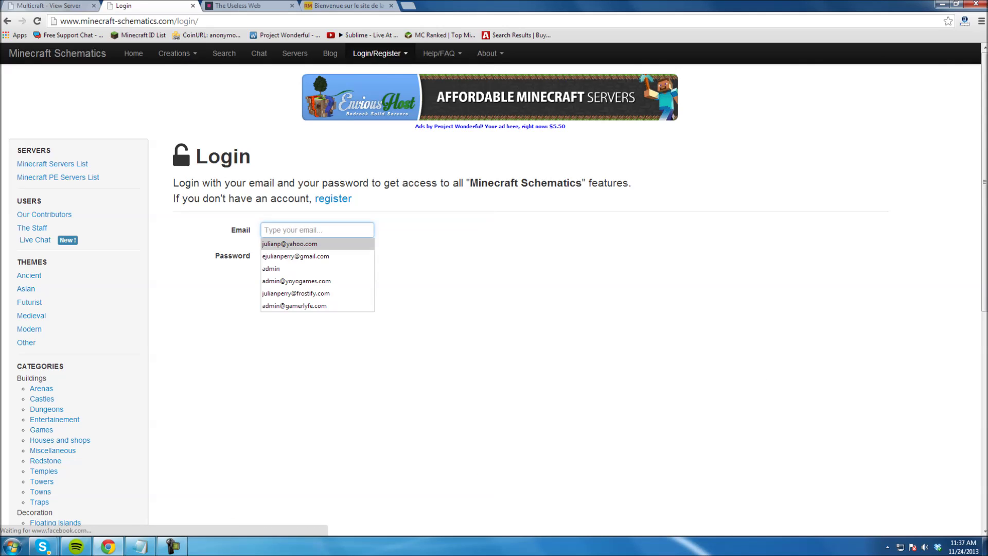
click(303, 294)
click(317, 256)
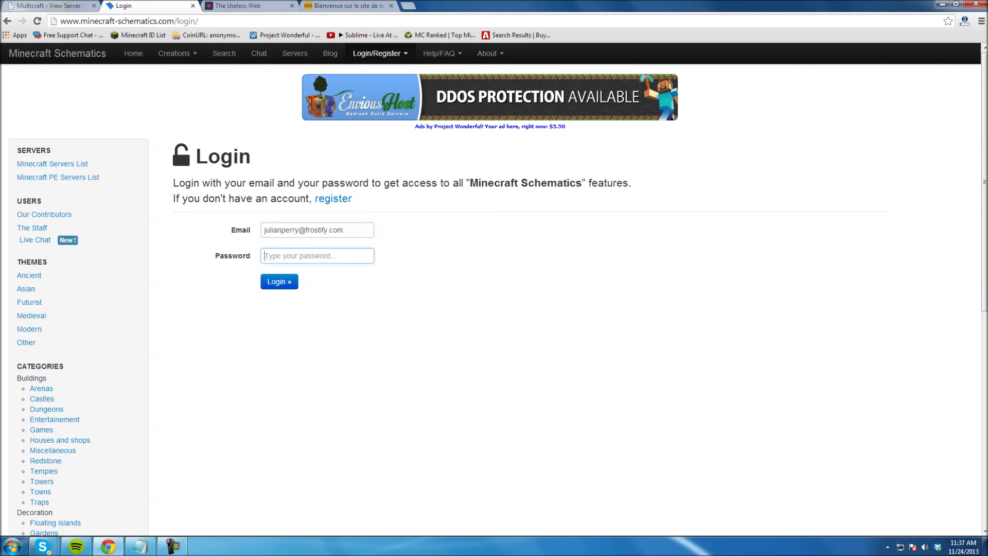
text(•••••)
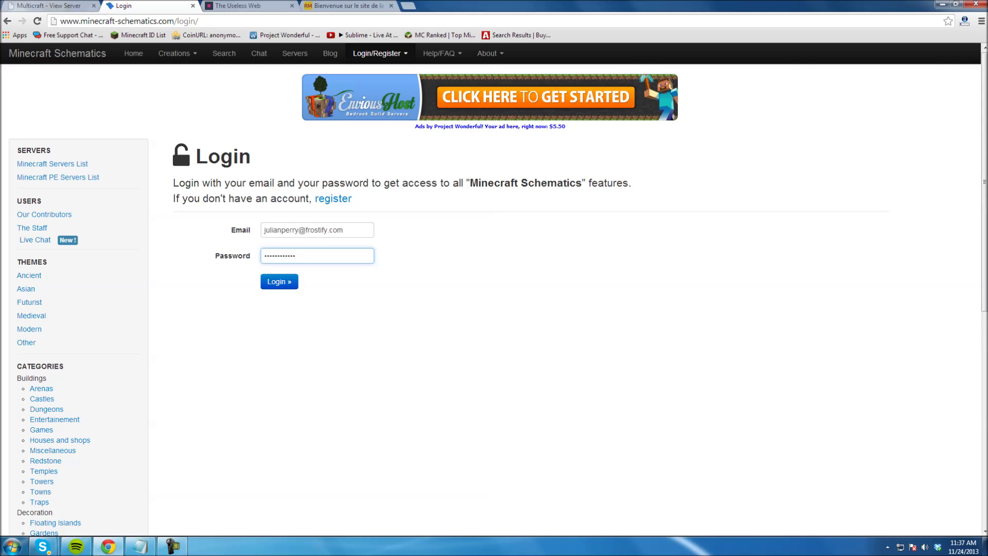
click(279, 281)
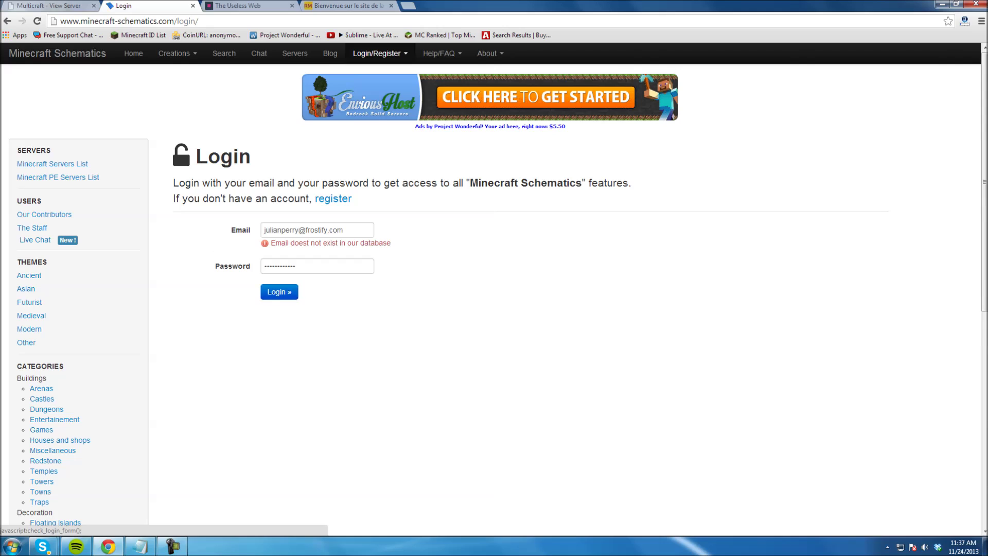
Replace the login email with the account's Yahoo address and submit the login.
drag(353, 230, 328, 230)
key(shift+Left)
key(shift+Left)
key(shift+Left)
key(shift+Left)
key(shift+Left)
key(shift+Left)
key(shift+Left)
key(shift+Left)
key(shift+Left)
key(shift+Left)
key(shift+Left)
key(shift+Left)
key(shift+Left)
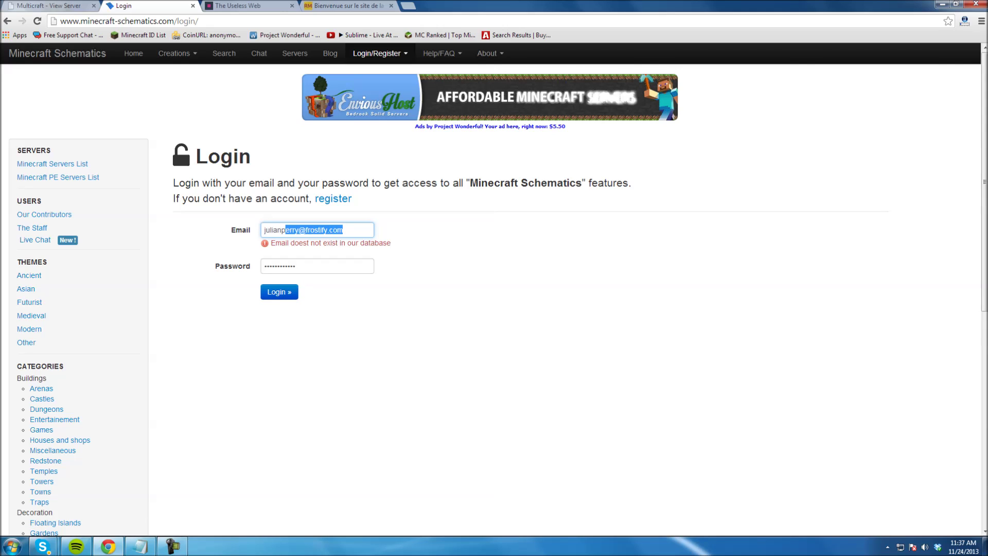
text(@yahoo)
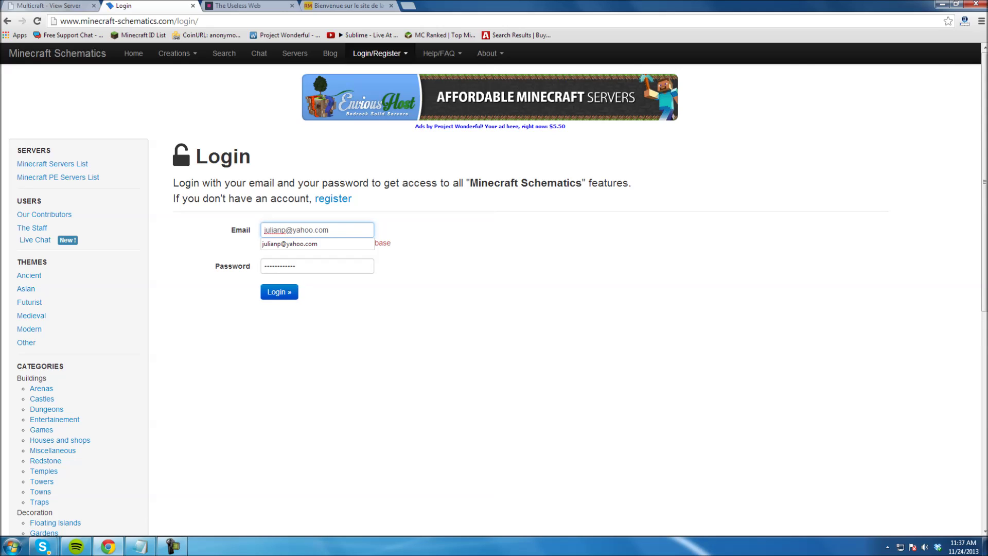
key(Return)
key(Return)
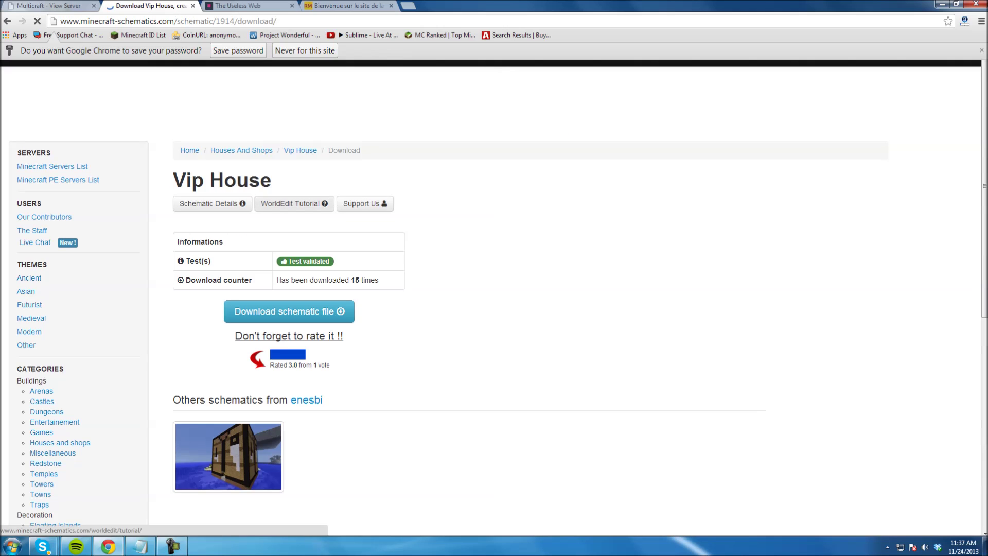
Let the browser save the password for the Minecraft Schematics site.
scroll(383, 292, down, 2)
scroll(494, 288, up, 2)
drag(379, 297, 276, 296)
click(288, 297)
click(238, 52)
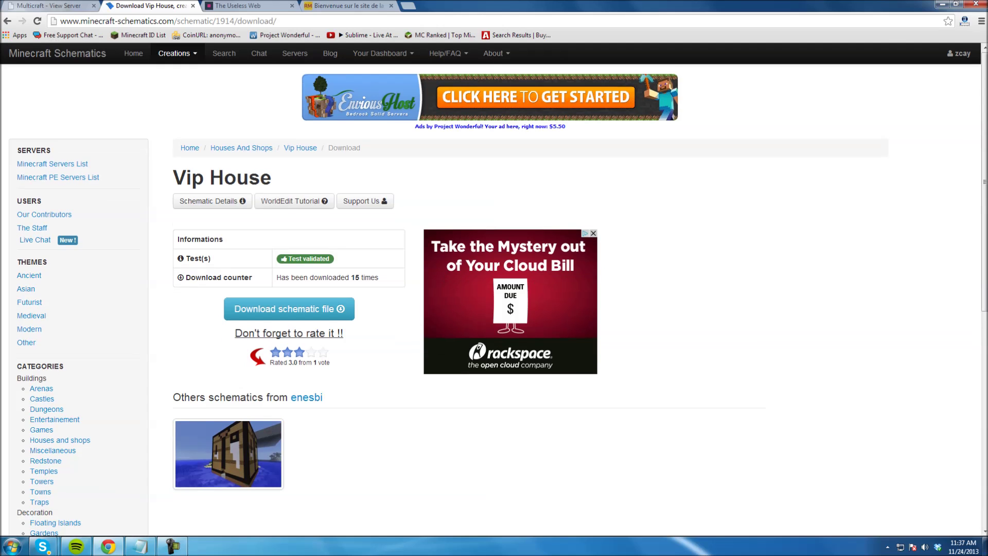
Download the Vip House schematic file and show vip-house.schematic in its download folder.
scroll(289, 257, down, 1)
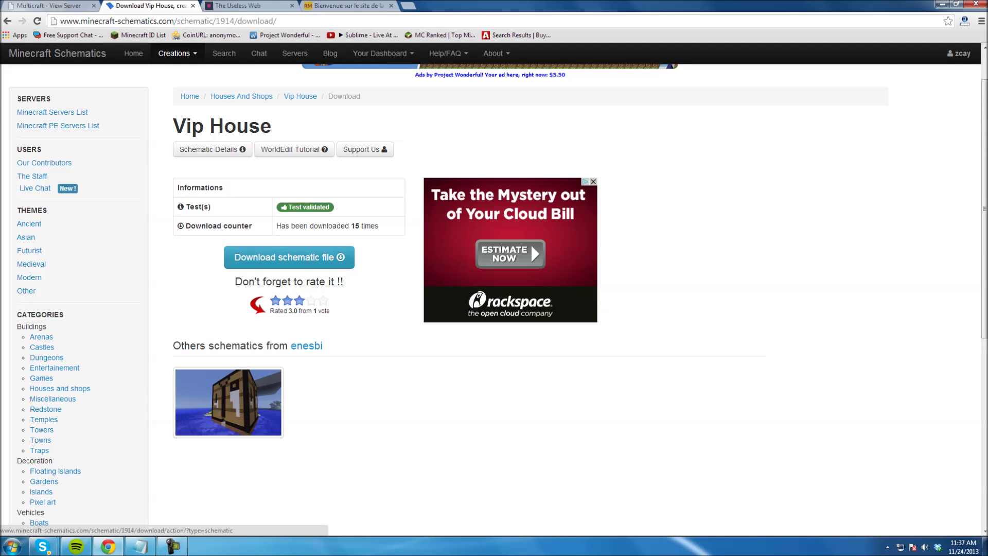
click(289, 258)
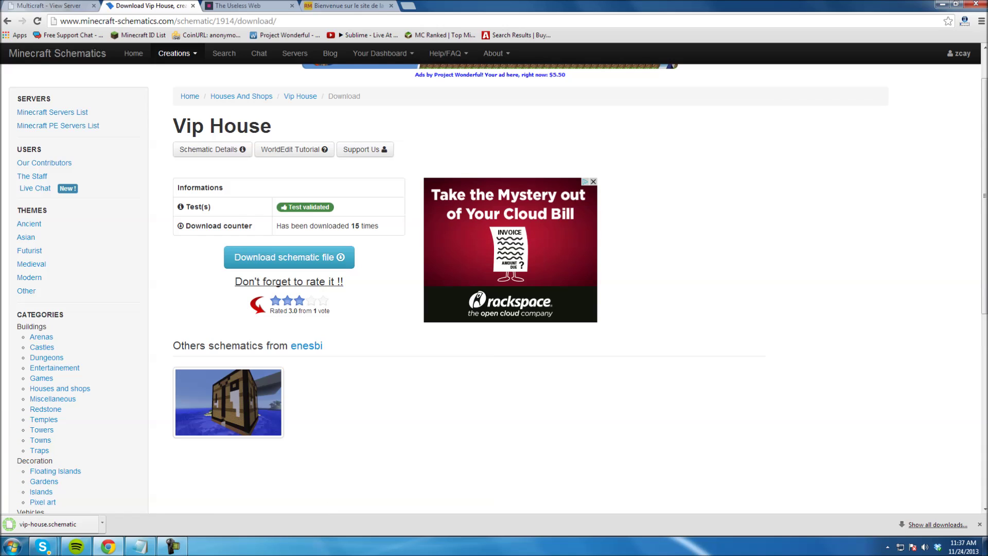
click(101, 523)
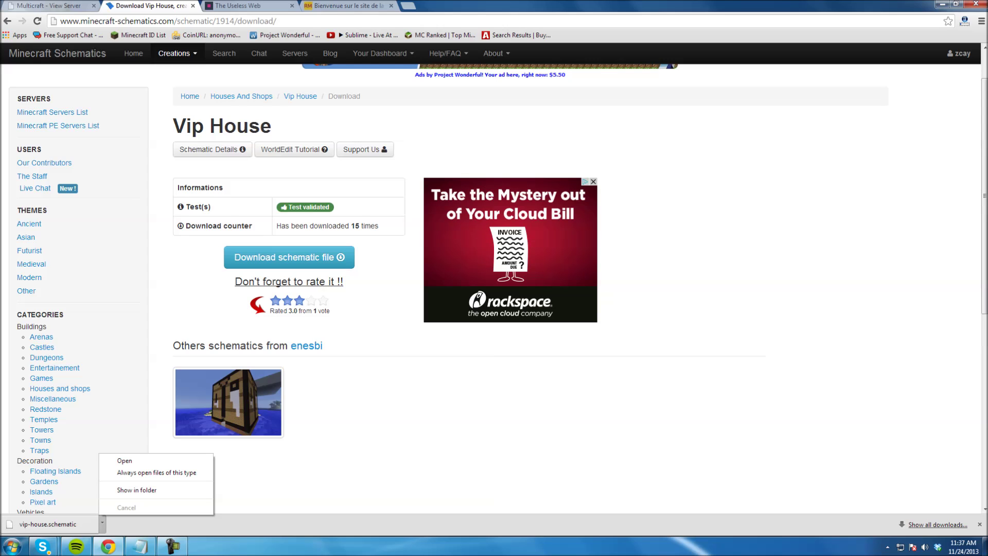
click(137, 489)
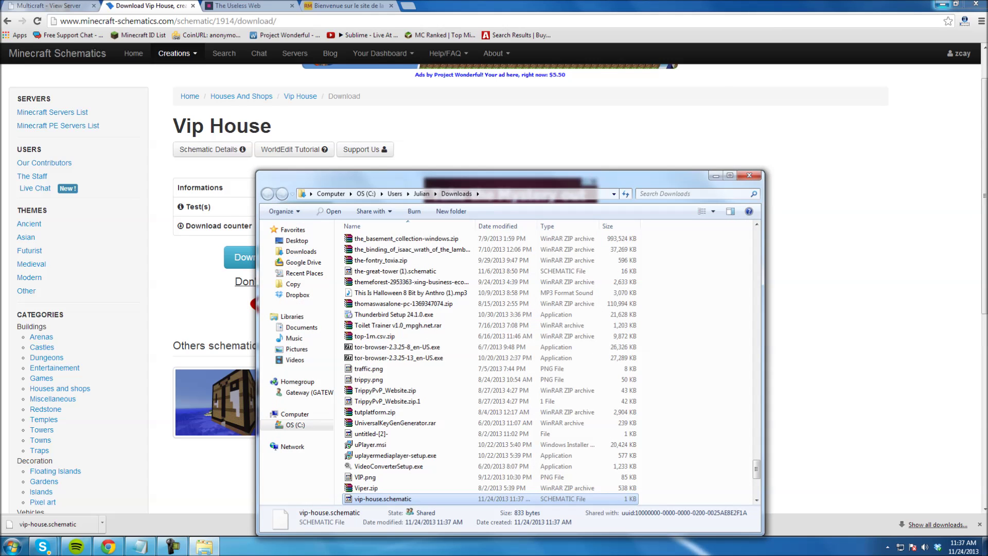
Minimize the browser and close the Notepad and Skype windows to clear the desktop.
click(942, 4)
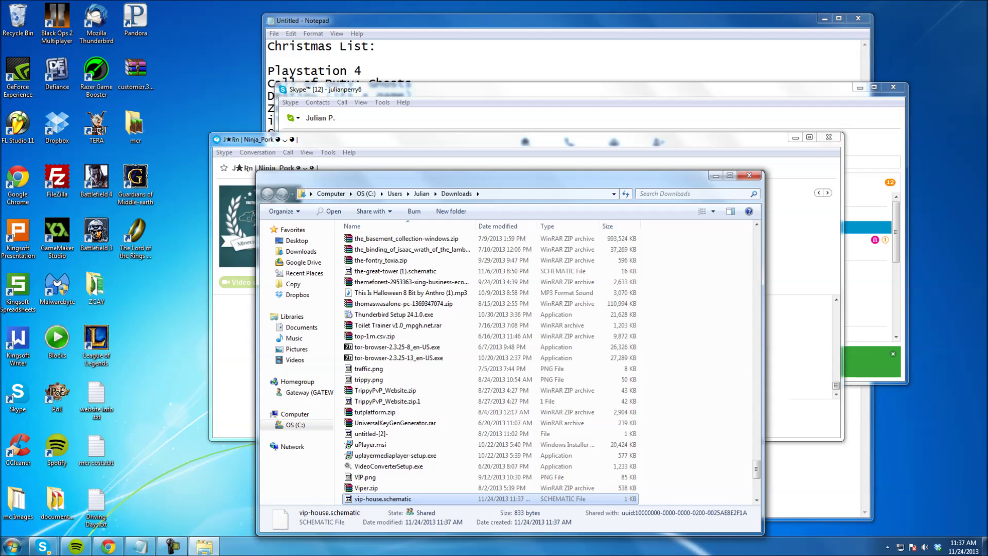
click(857, 18)
click(513, 273)
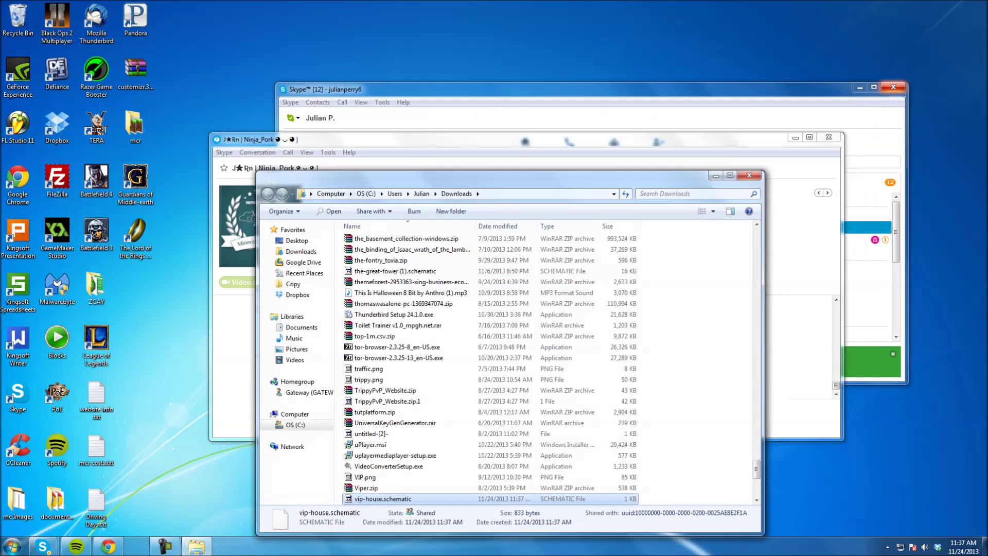
click(833, 89)
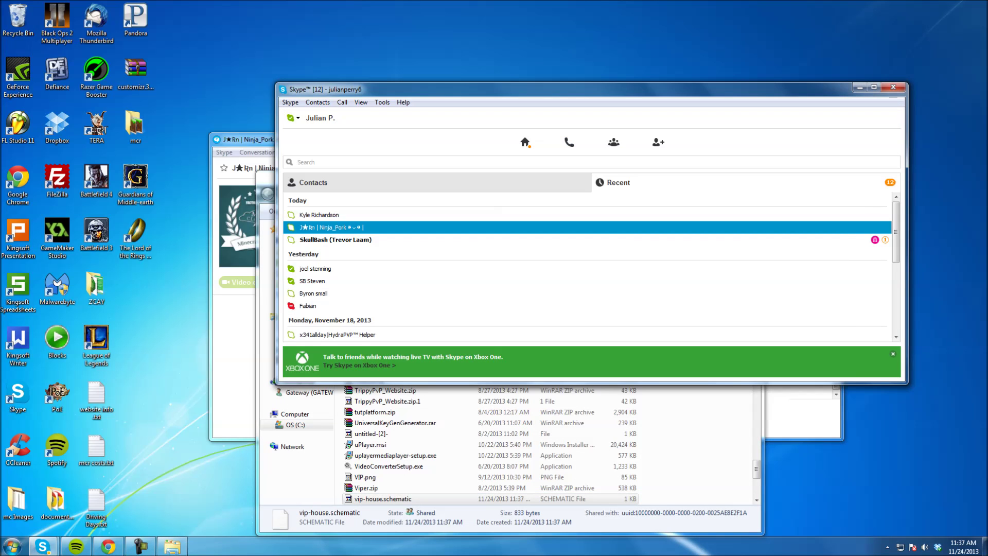
click(893, 87)
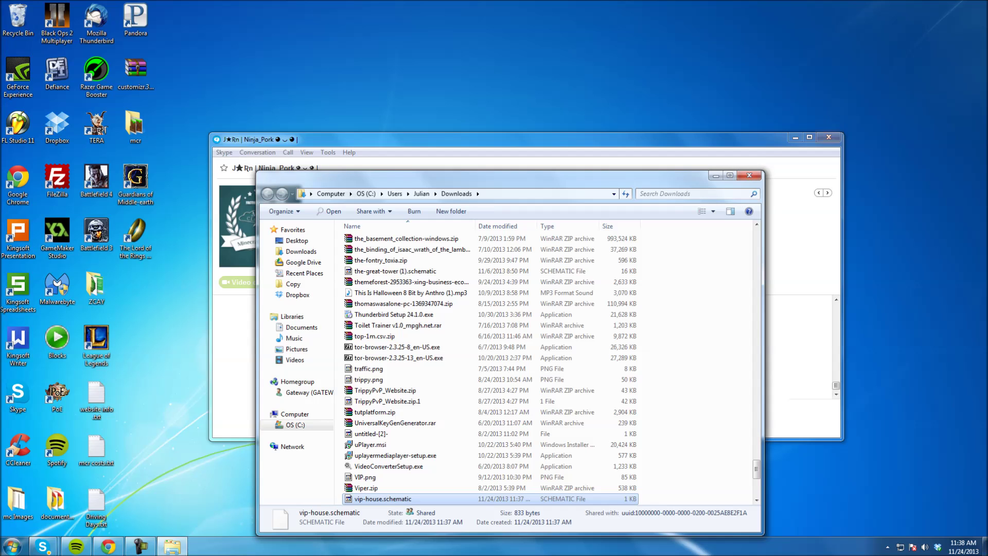
click(828, 137)
Move vip-house.schematic from the Downloads folder to an open area of the desktop and close the folder window.
drag(383, 499, 724, 130)
click(749, 175)
click(140, 545)
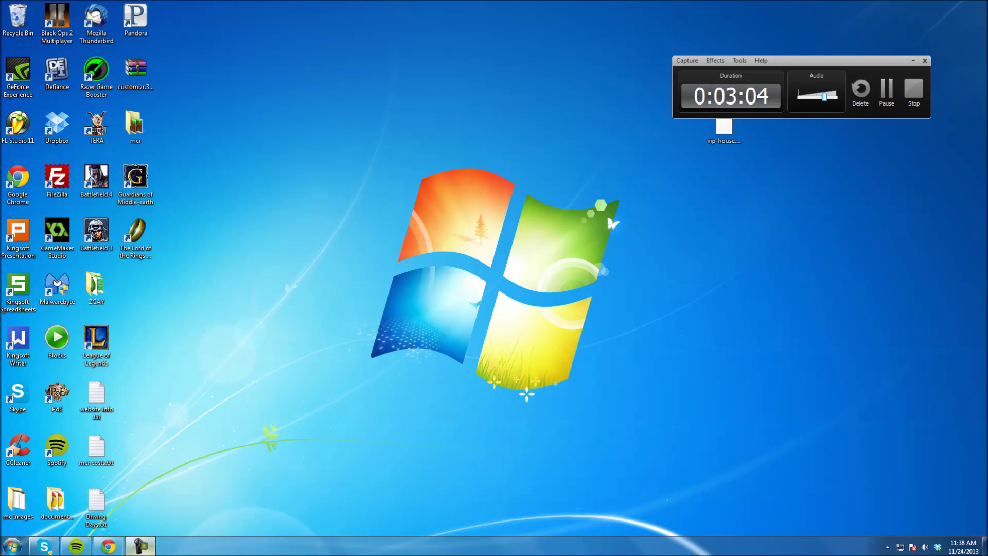
click(730, 175)
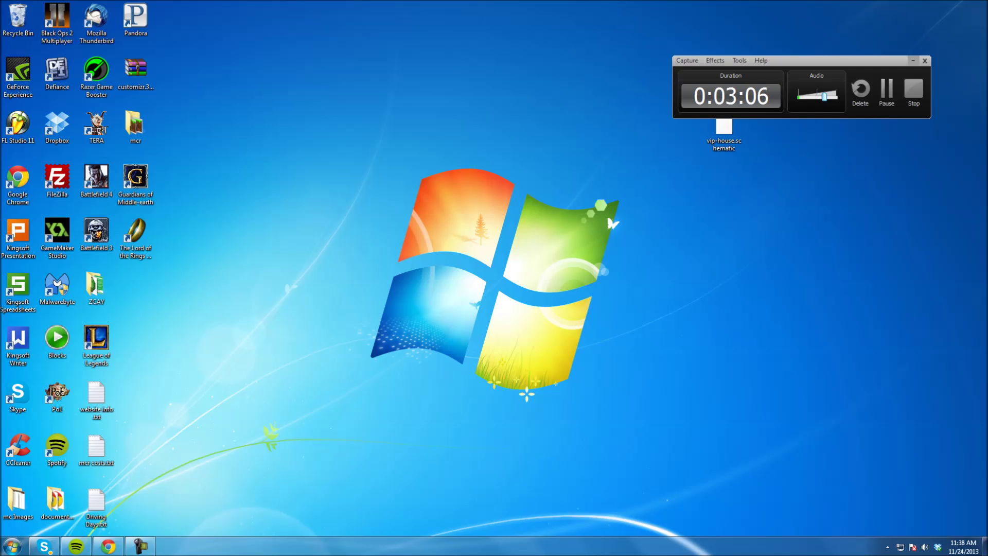
drag(724, 129, 449, 78)
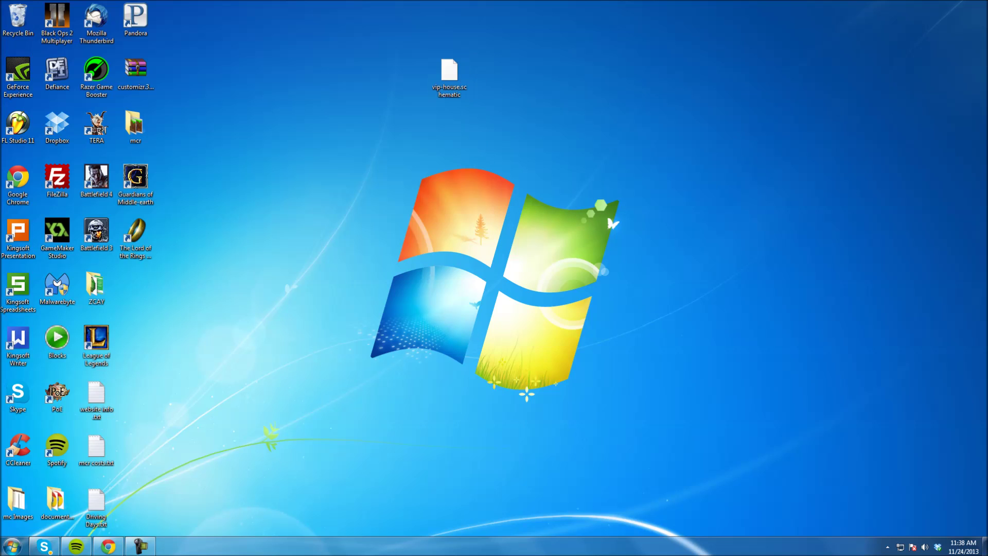
Switch back to Chrome, close the Vip House download and The Useless Web pages, and dismiss the downloads bar.
click(108, 546)
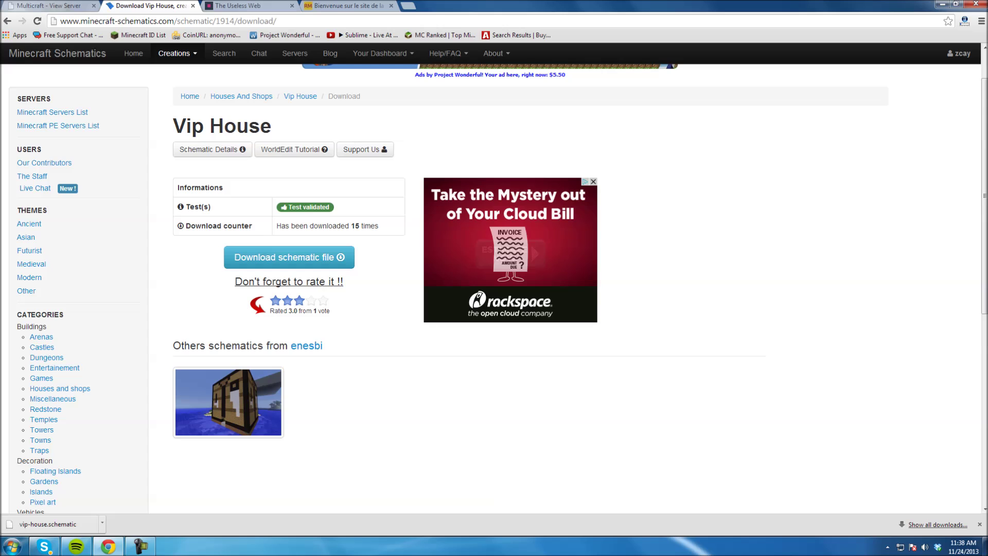
click(193, 6)
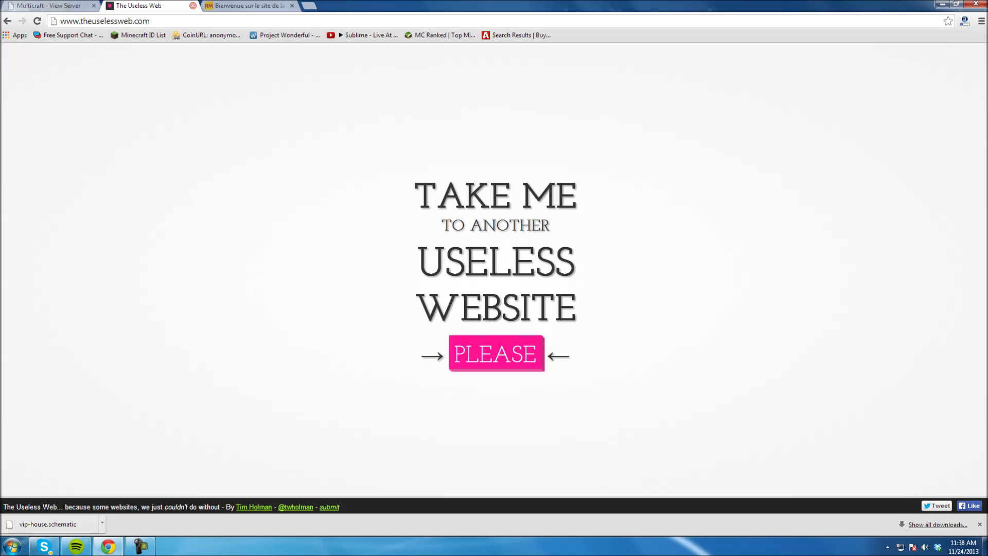
click(193, 5)
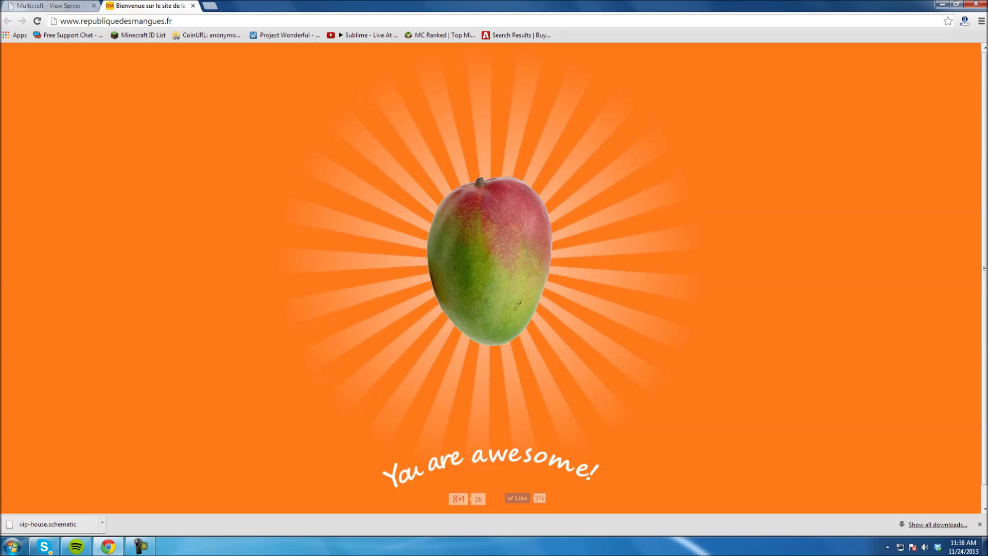
click(979, 524)
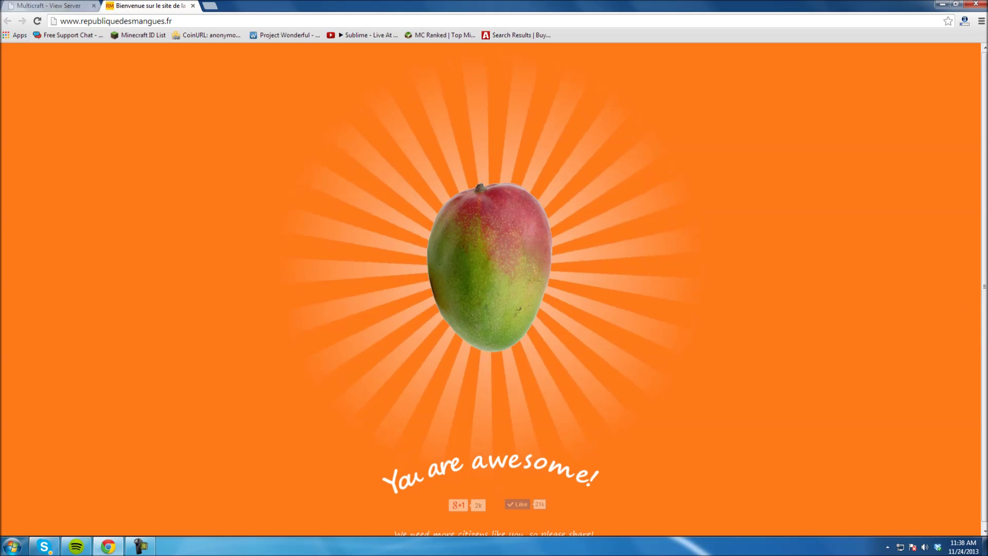
Open FTP file access for the ZCAY server in Multicraft and log in with the Multicraft password.
click(51, 5)
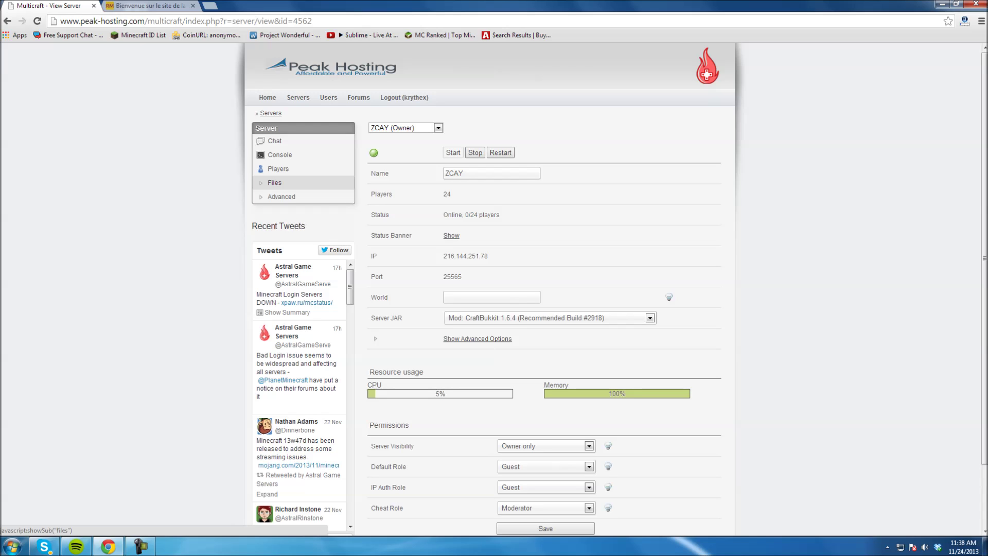
click(274, 182)
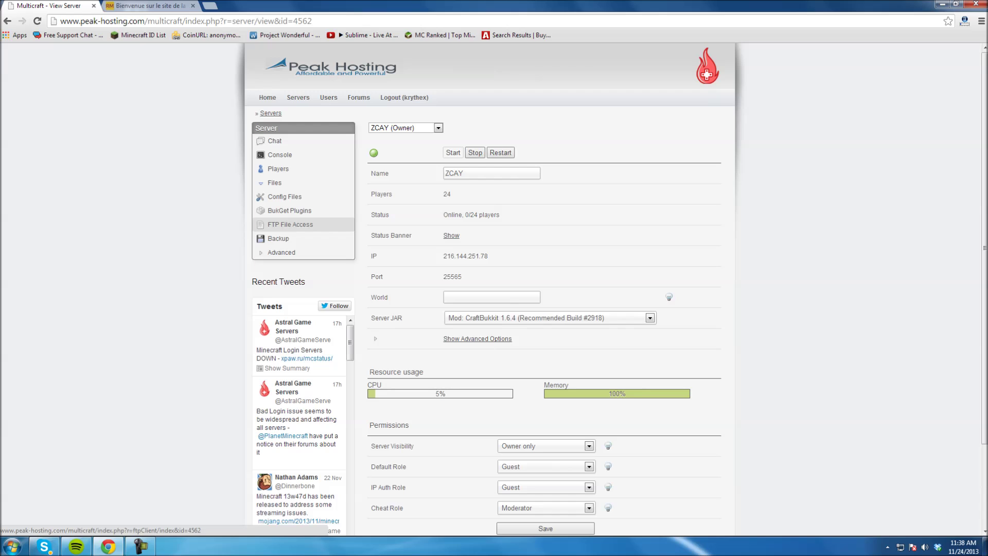
click(290, 224)
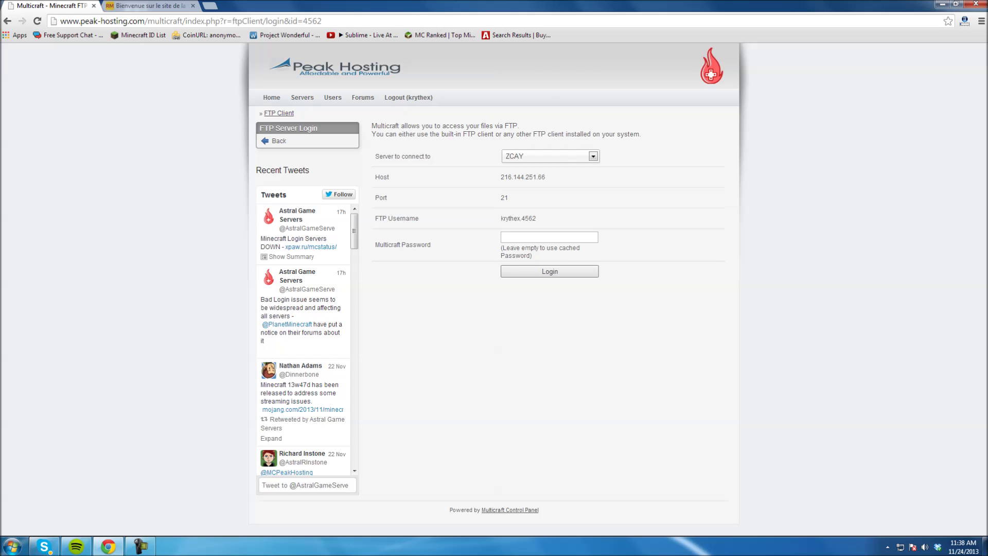
click(549, 237)
text(••••)
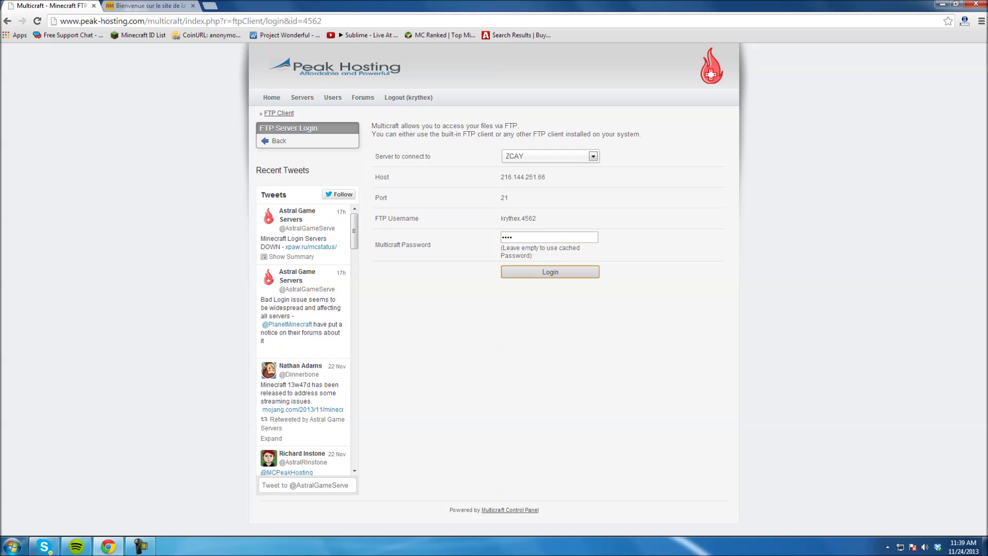
click(549, 271)
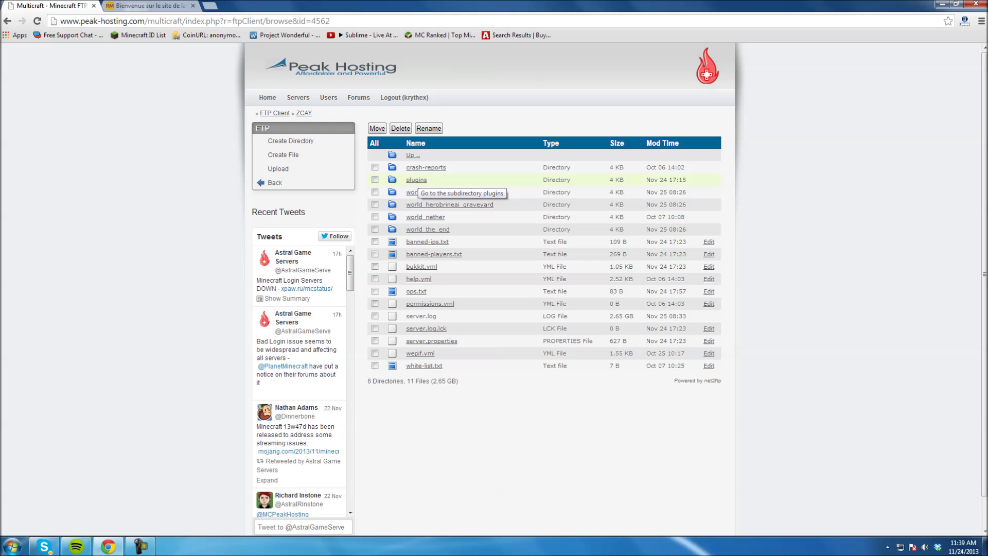
Open the server's plugins directory and go into its WorldEdit subdirectory.
scroll(428, 238, down, 1)
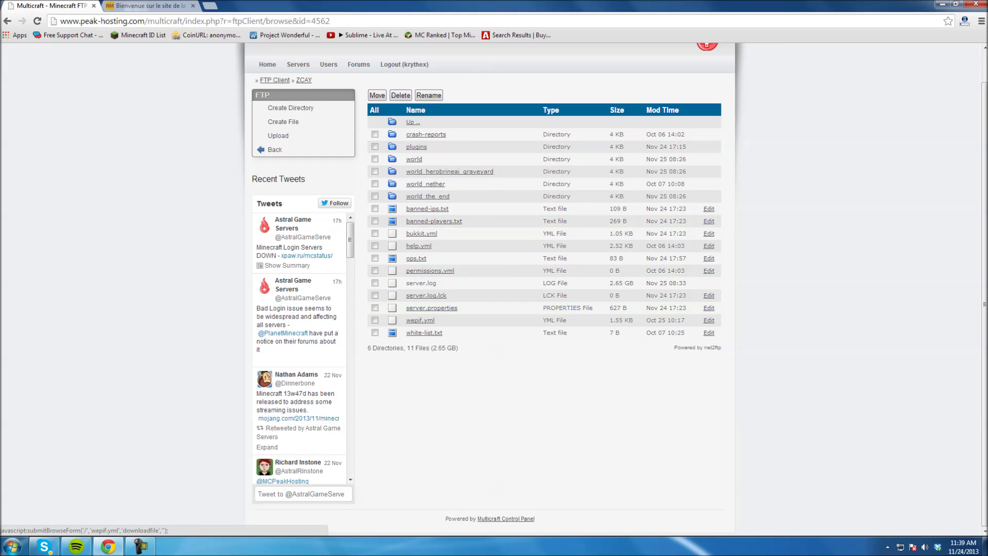
scroll(429, 267, up, 1)
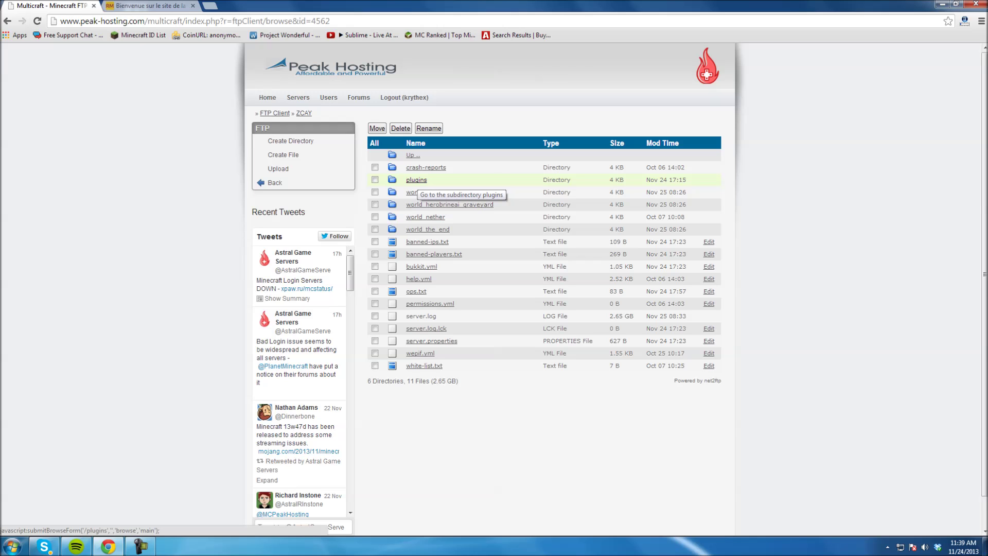
click(414, 181)
scroll(409, 252, down, 2)
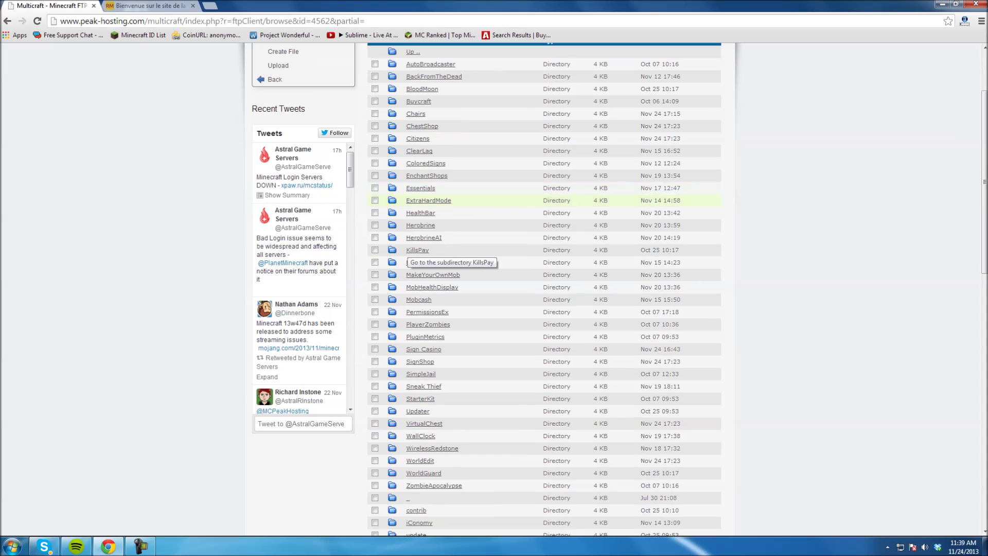
scroll(409, 253, down, 3)
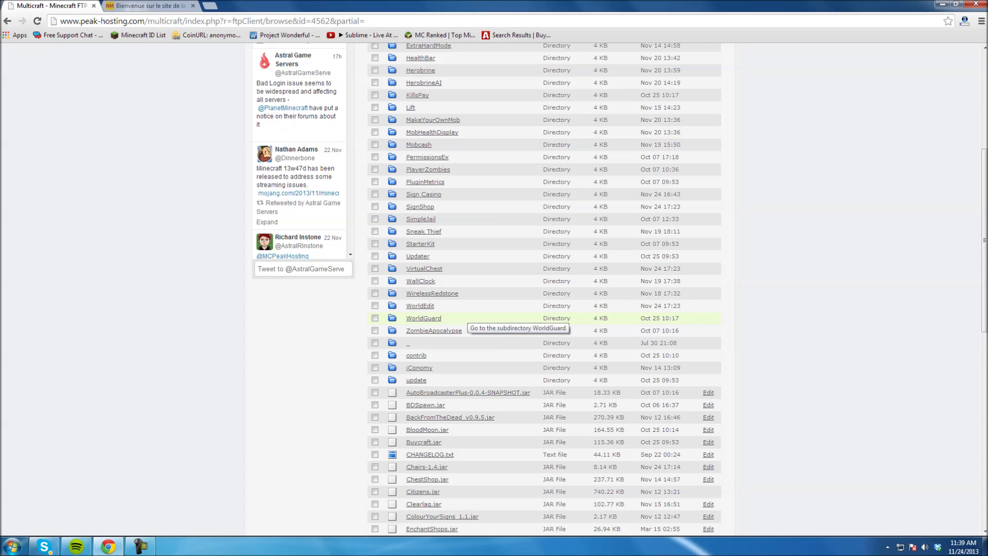
scroll(463, 322, up, 8)
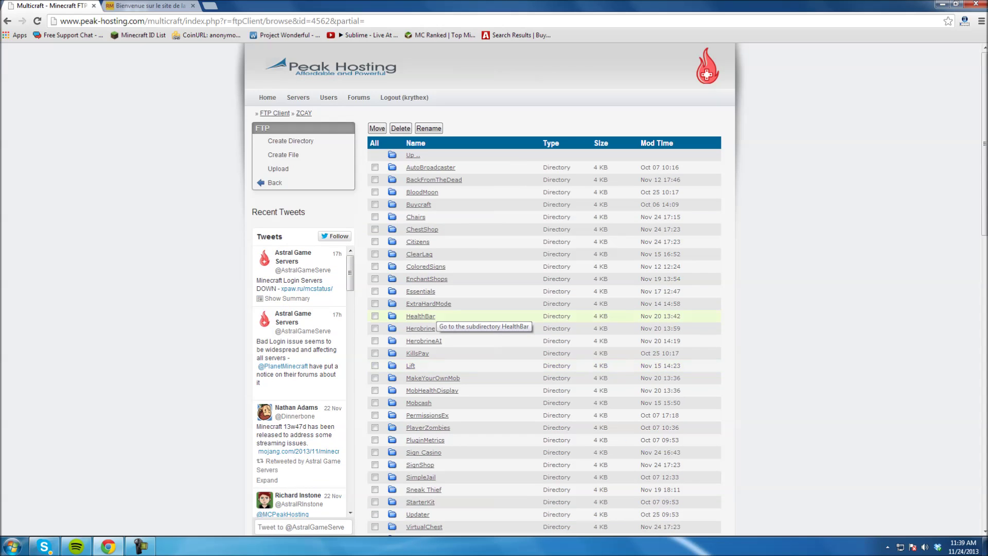
scroll(435, 318, down, 9)
scroll(432, 318, up, 2)
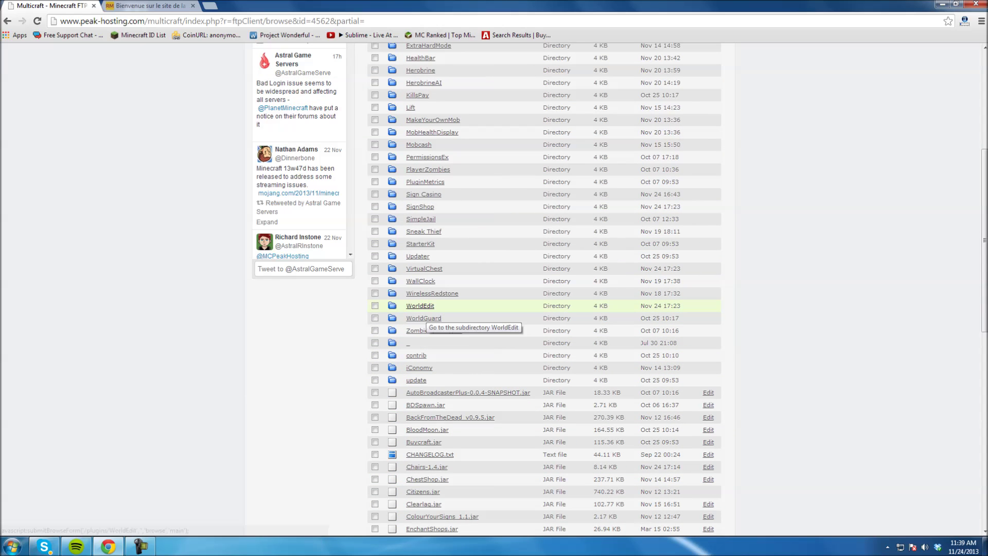
click(420, 305)
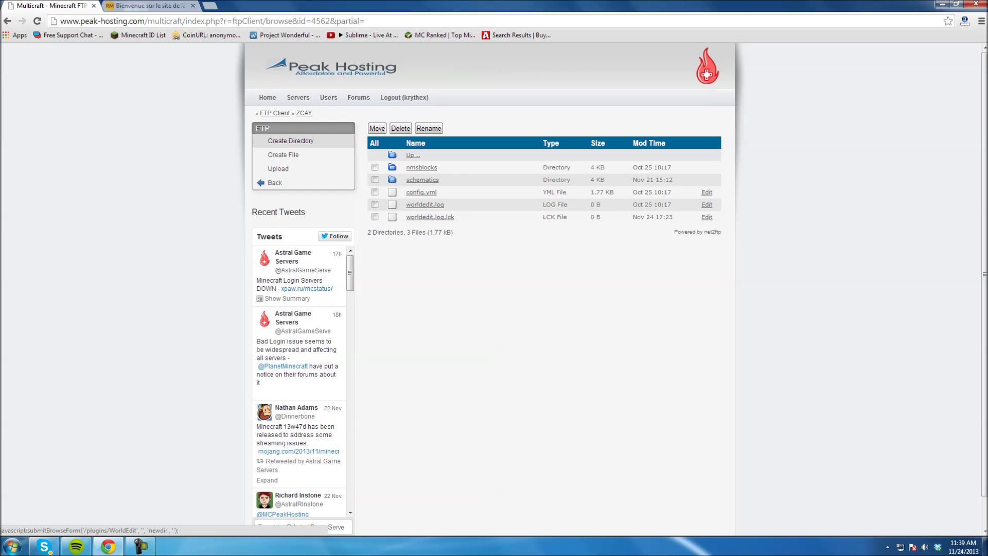
click(291, 140)
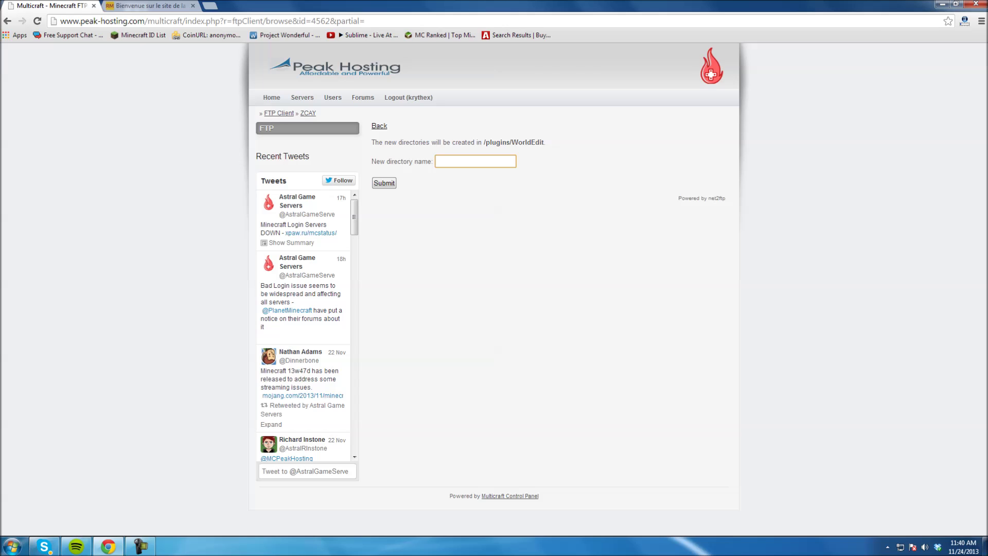
text(schematics)
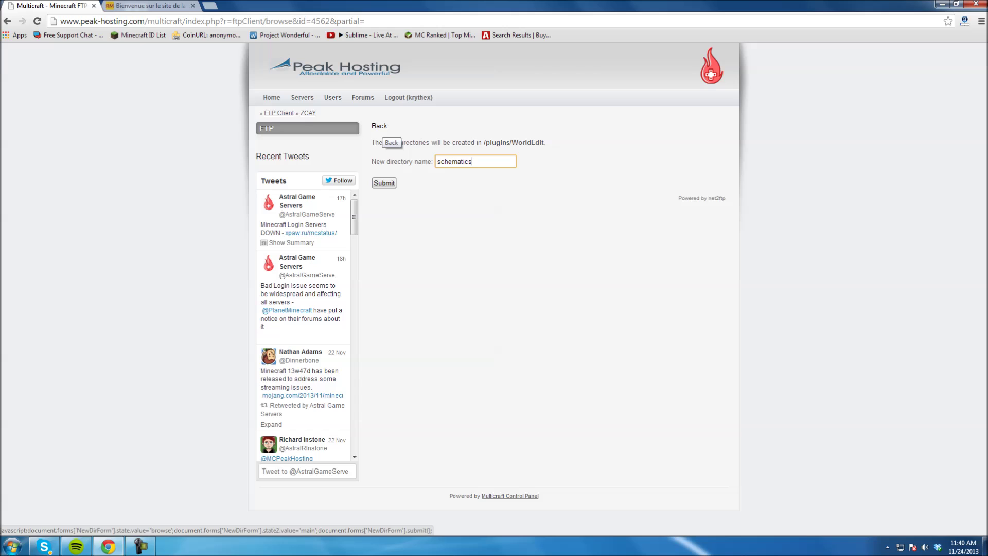
click(380, 126)
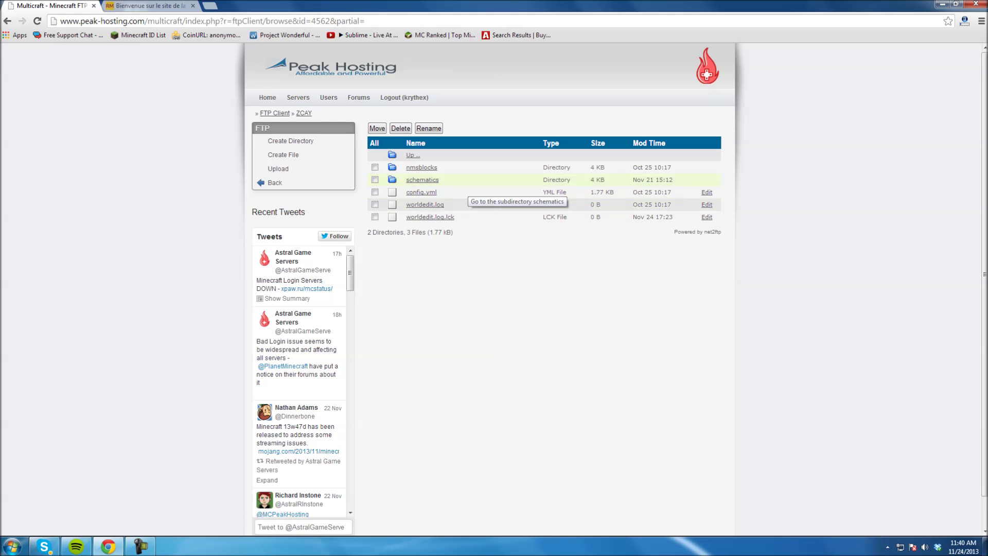
Open WorldEdit's existing schematics directory, and rename vip-house.schematic on the Windows desktop to vip.schematic.
click(431, 180)
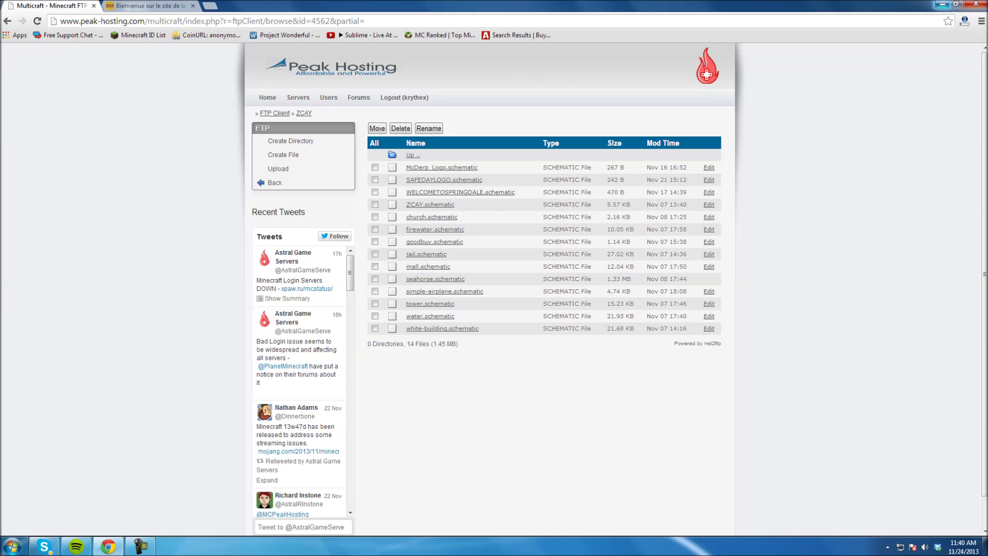
click(942, 4)
right_click(465, 70)
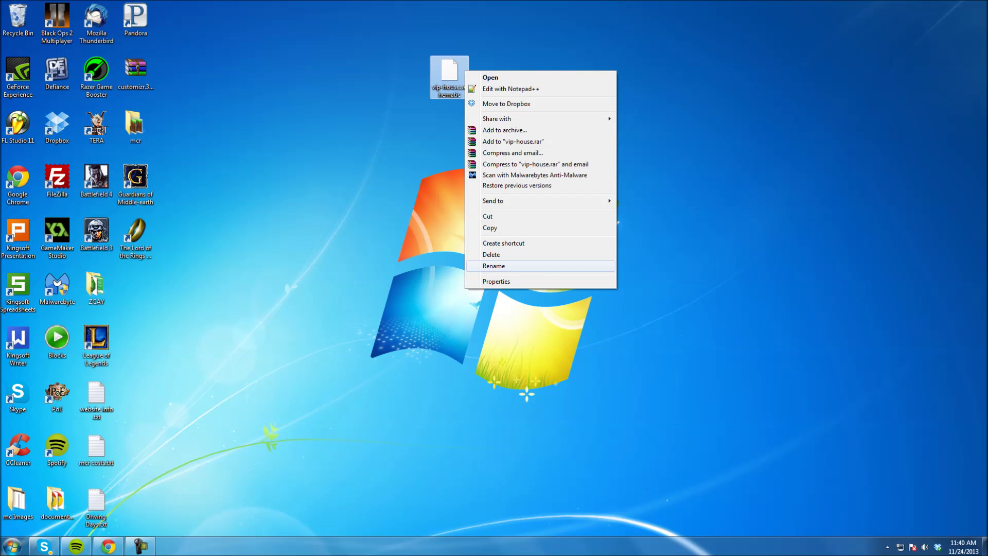
click(494, 265)
text(vip.schematic)
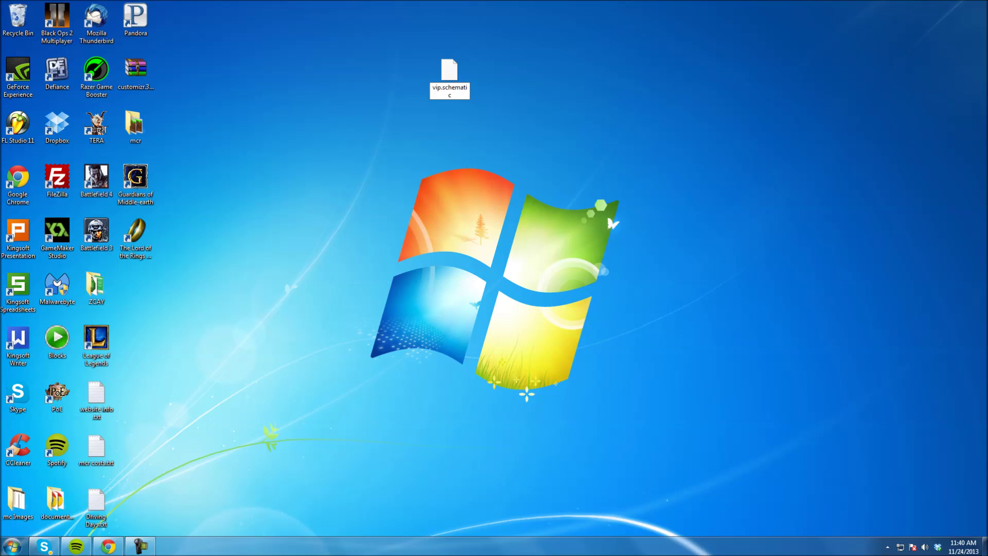
key(Return)
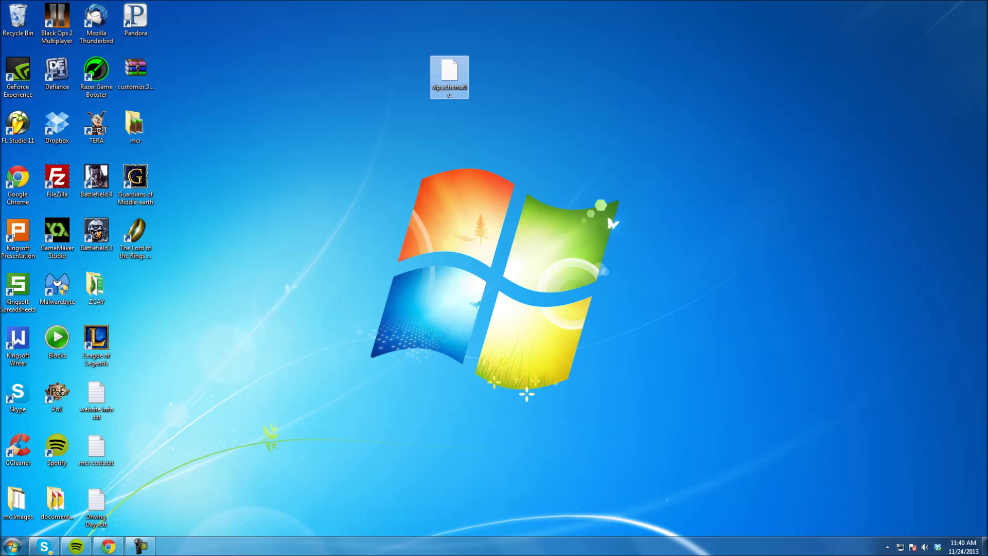
drag(449, 77, 645, 133)
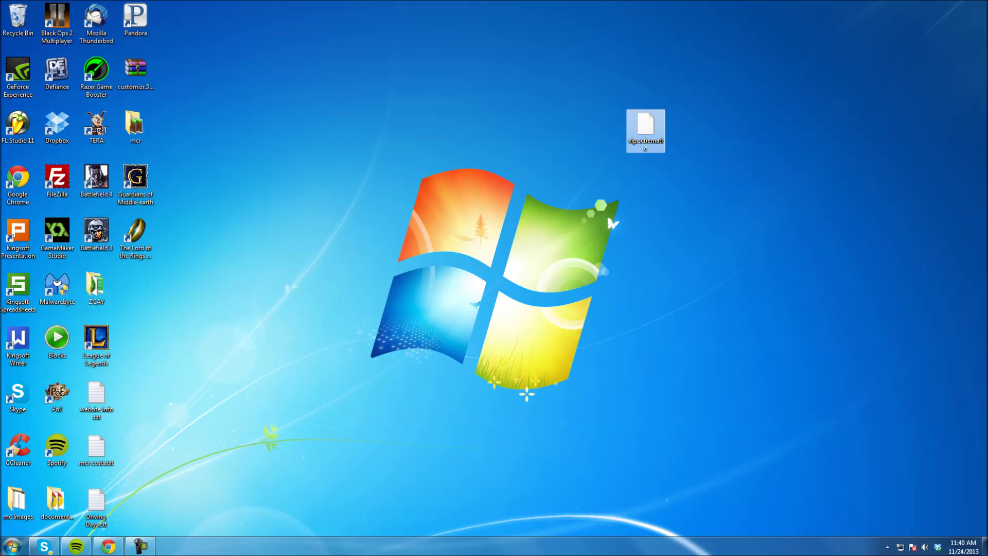
Switch back to Chrome, open the FTP upload form for the schematics directory, and choose vip.schematic from the Desktop as the file.
click(108, 546)
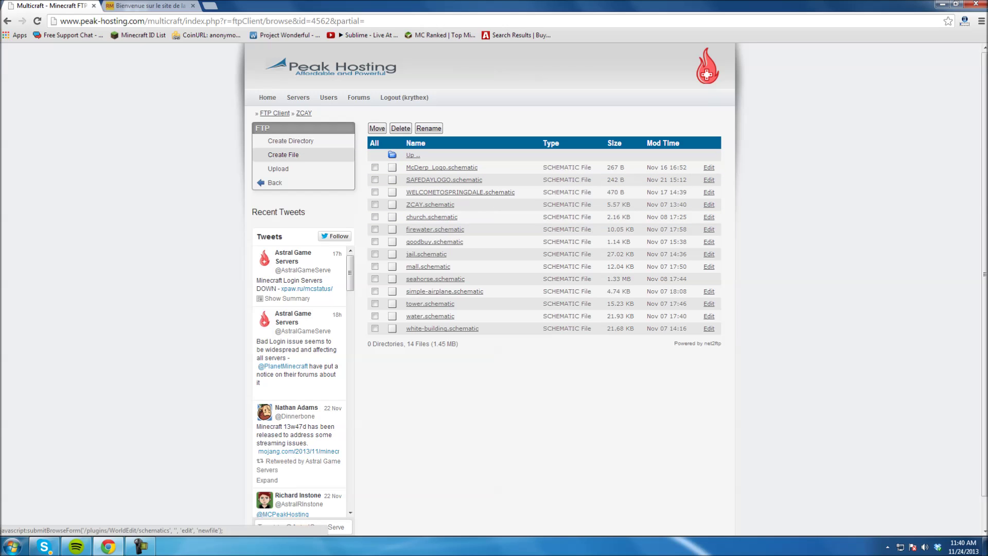
click(277, 168)
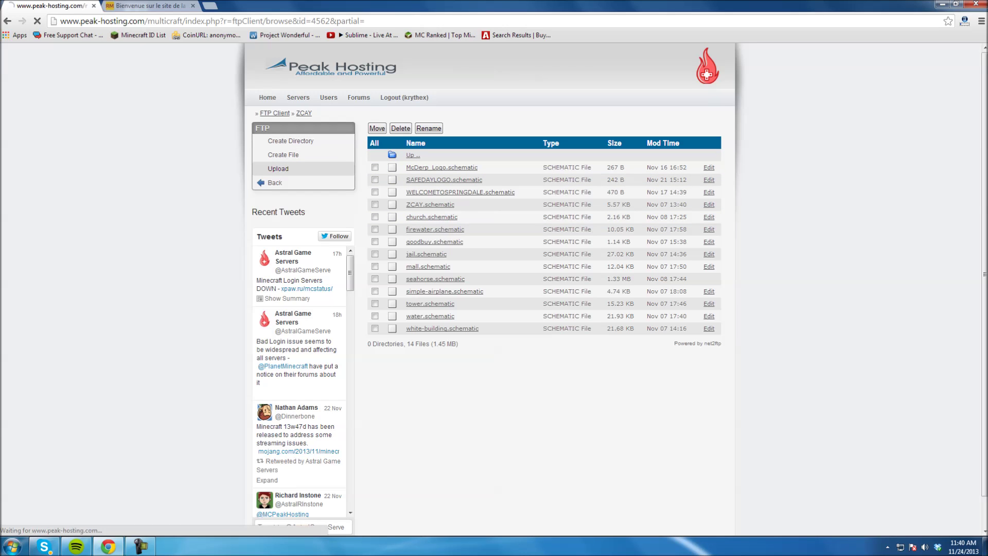
click(394, 243)
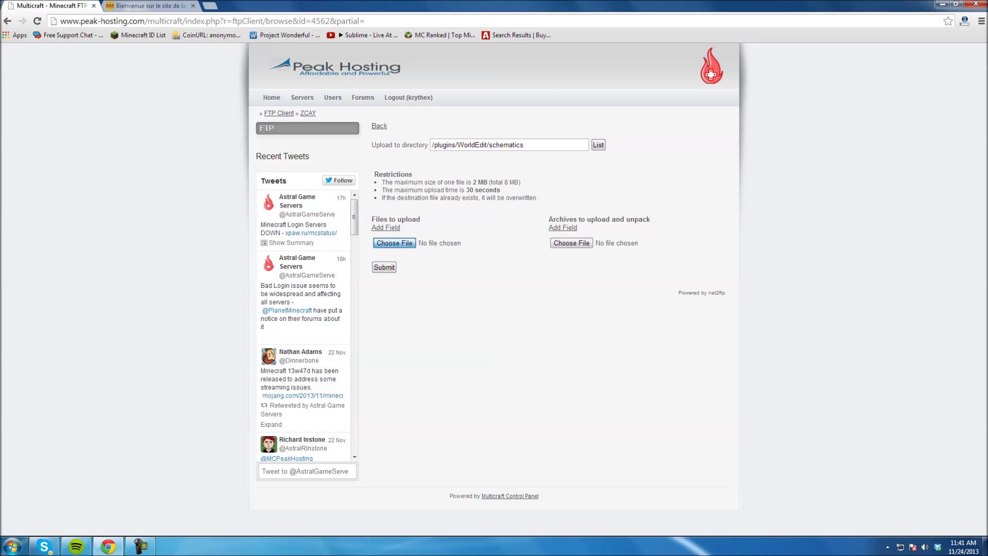
click(39, 69)
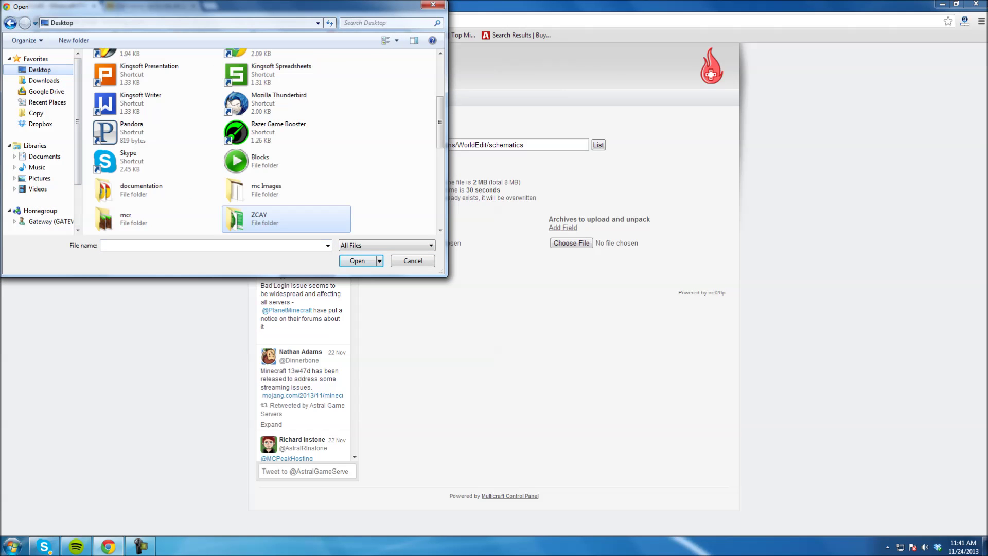
scroll(267, 144, down, 5)
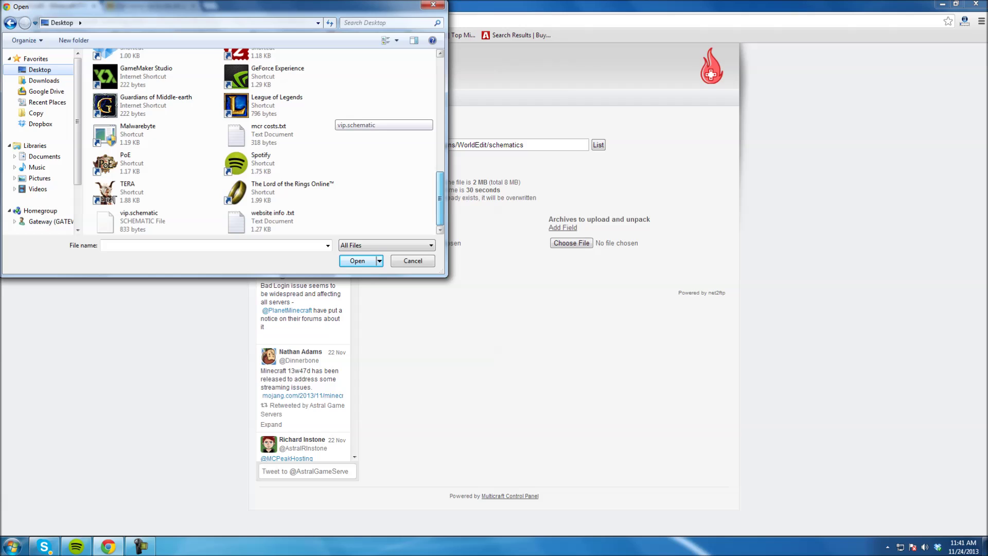
click(149, 222)
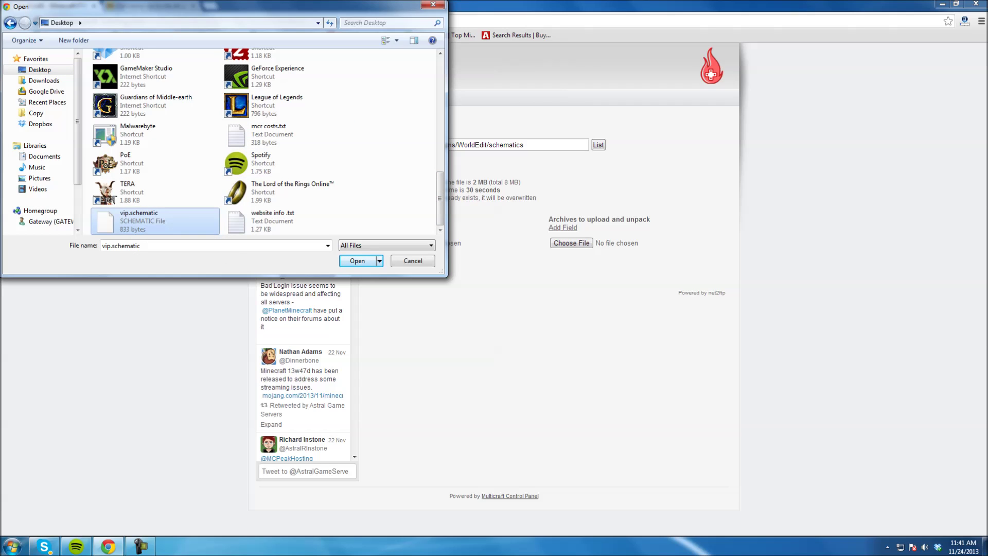
key(Return)
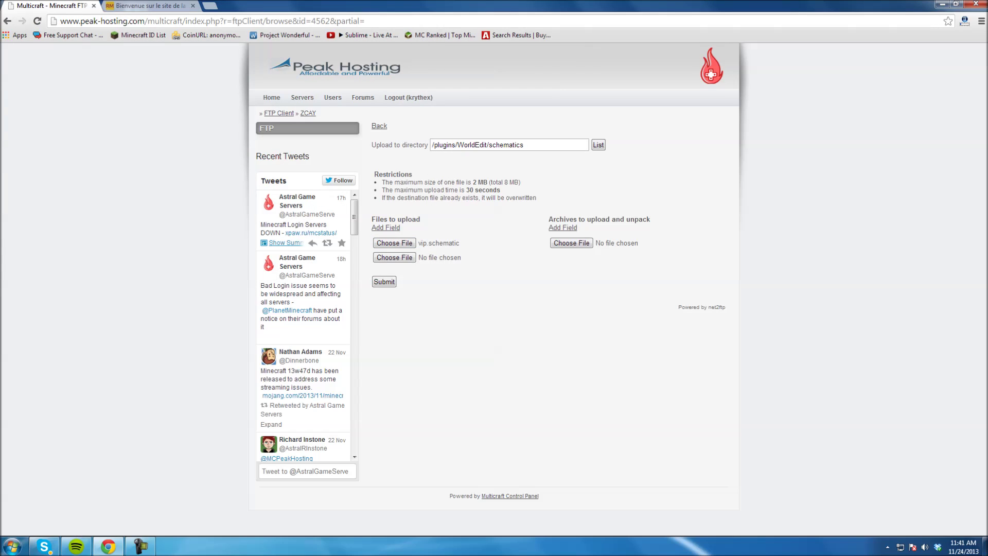
click(455, 243)
key(Return)
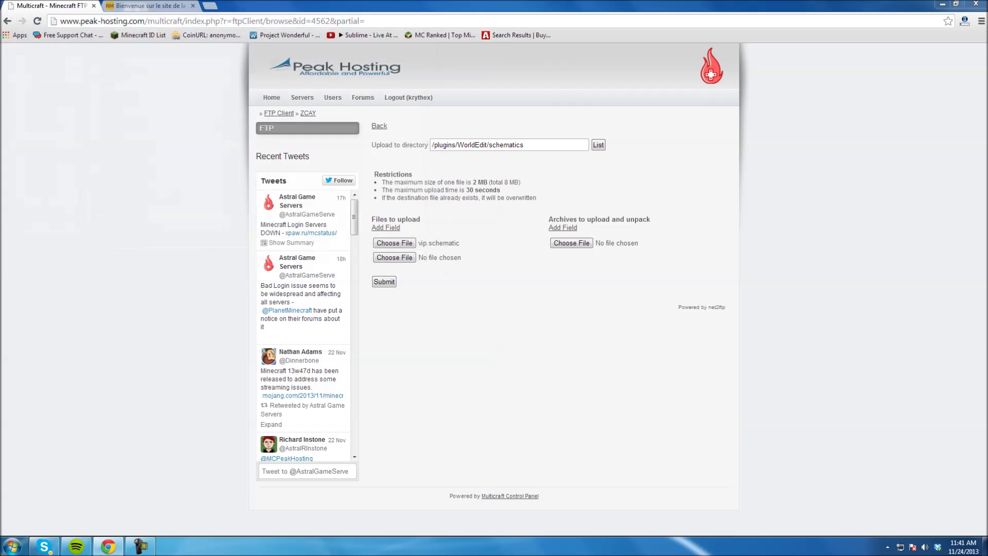
click(455, 243)
click(433, 5)
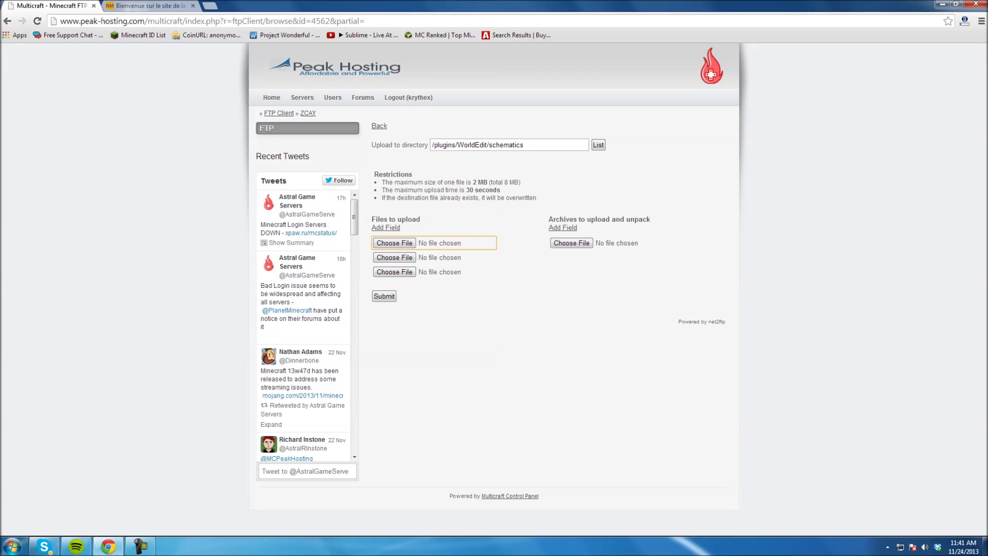
Choose vip.schematic from the Desktop again and submit the upload to /plugins/WorldEdit/schematics.
click(454, 245)
drag(440, 90, 440, 206)
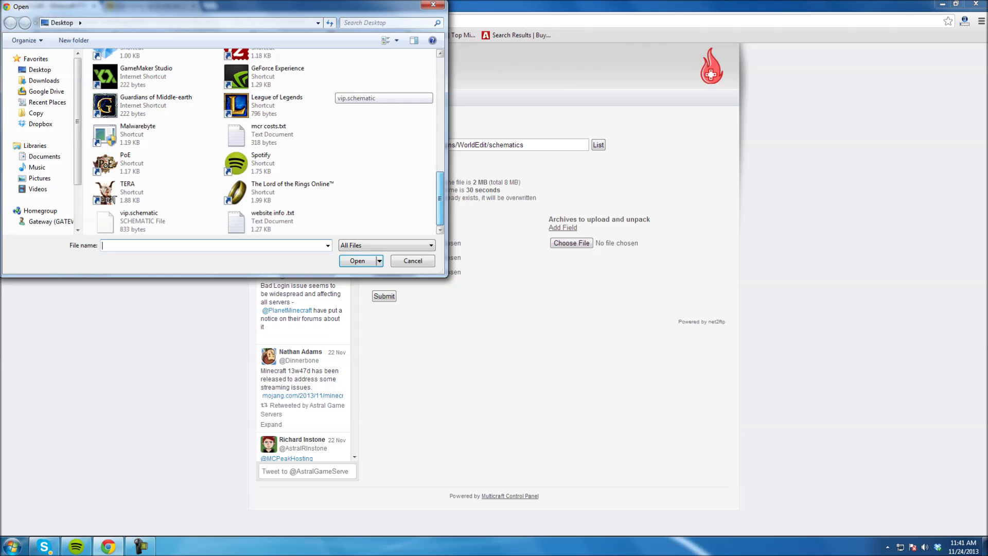
double_click(139, 220)
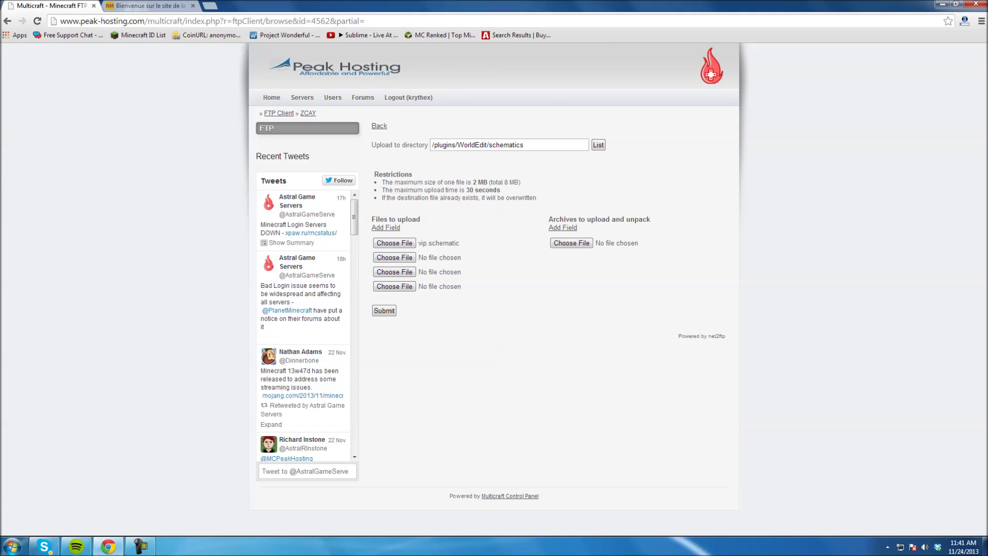
click(384, 311)
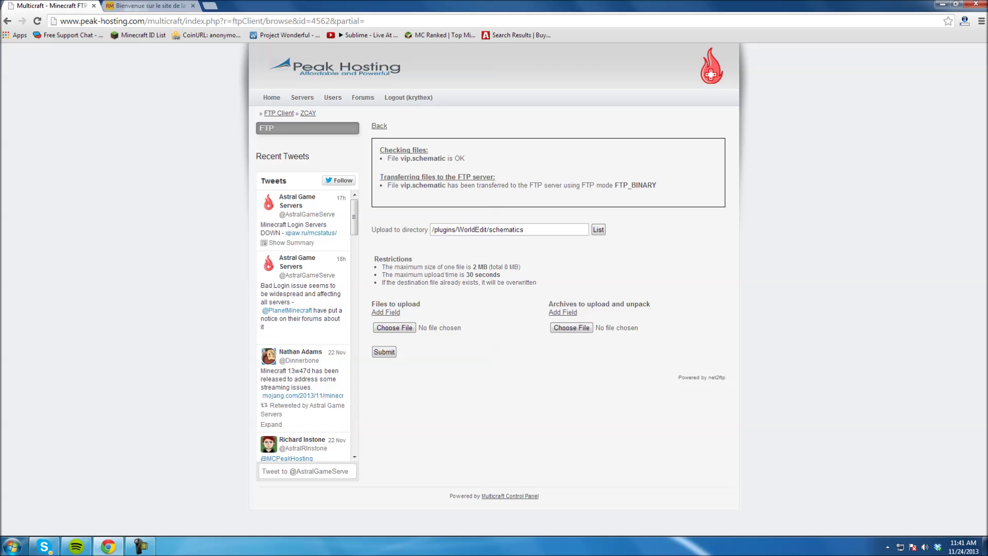
Return to the FTP client login for the ZCAY server and log in with the Multicraft password.
click(279, 114)
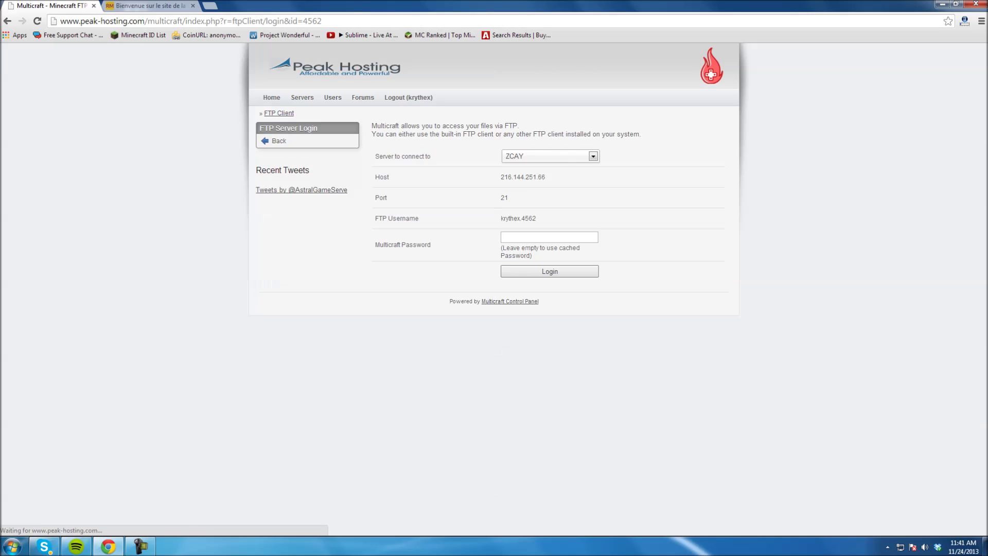
click(549, 237)
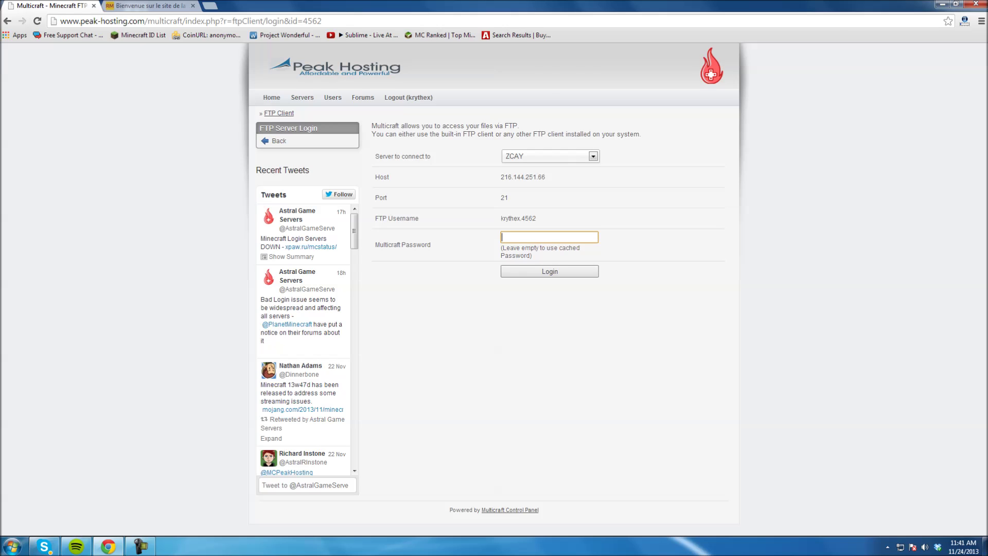
text(****)
key(Return)
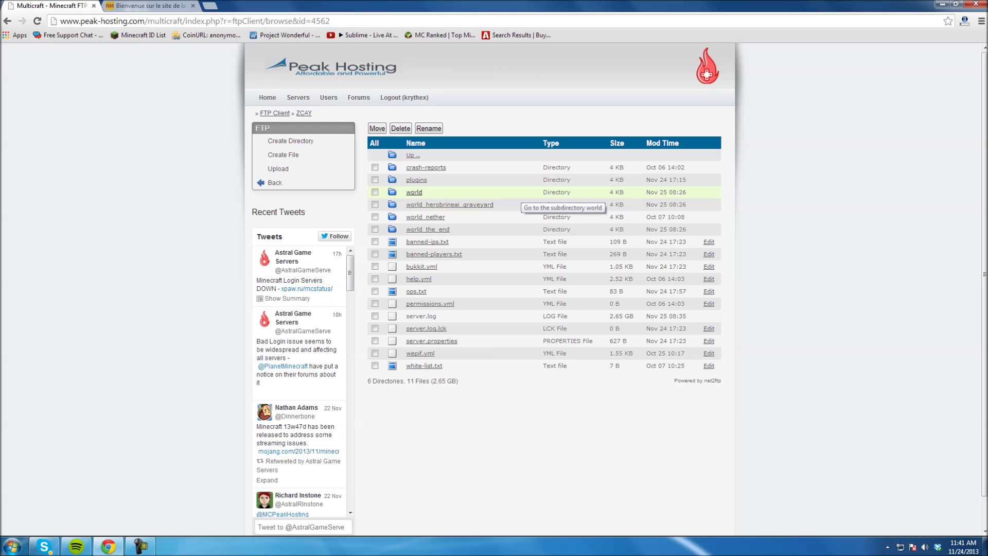
Go through the plugins and WorldEdit directories into schematics to check for the uploaded vip.schematic.
click(418, 180)
scroll(422, 394, down, 6)
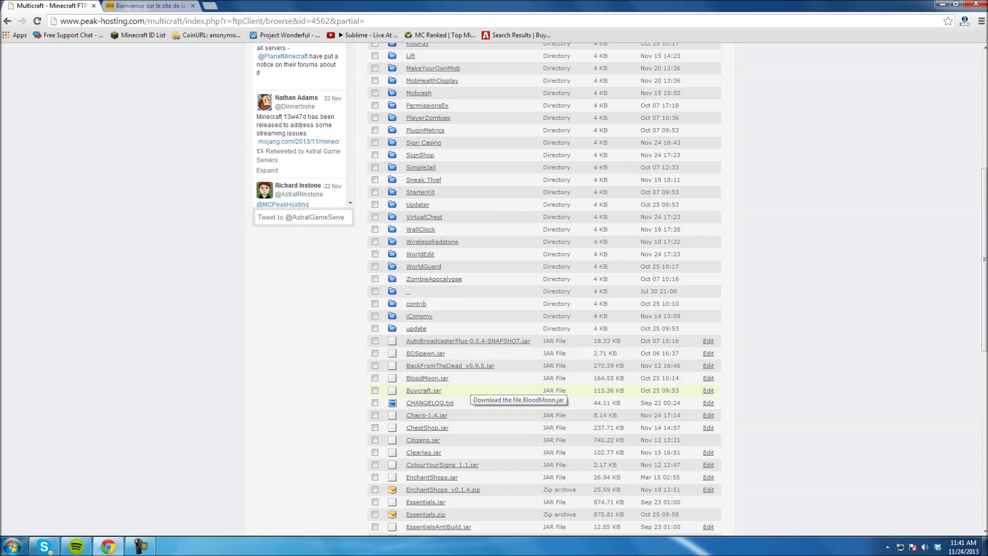
click(424, 266)
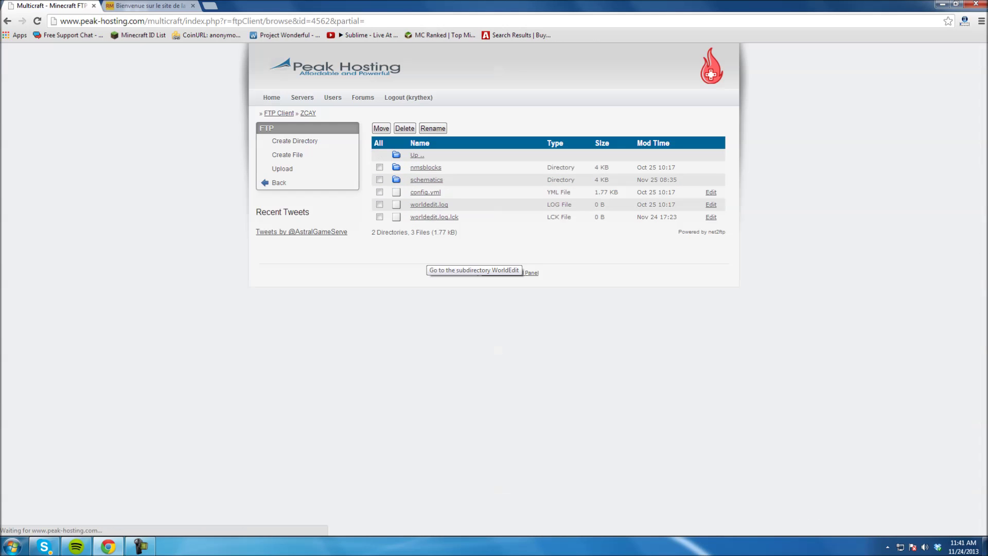
click(423, 180)
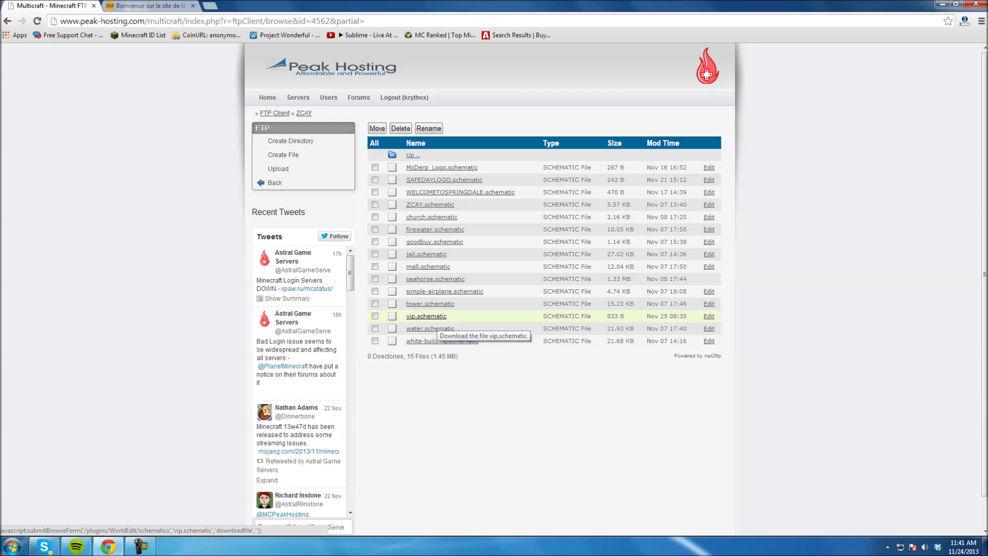
Open minecraft-schematics.com in a new browser tab.
key(ctrl+Tab)
key(ctrl+t)
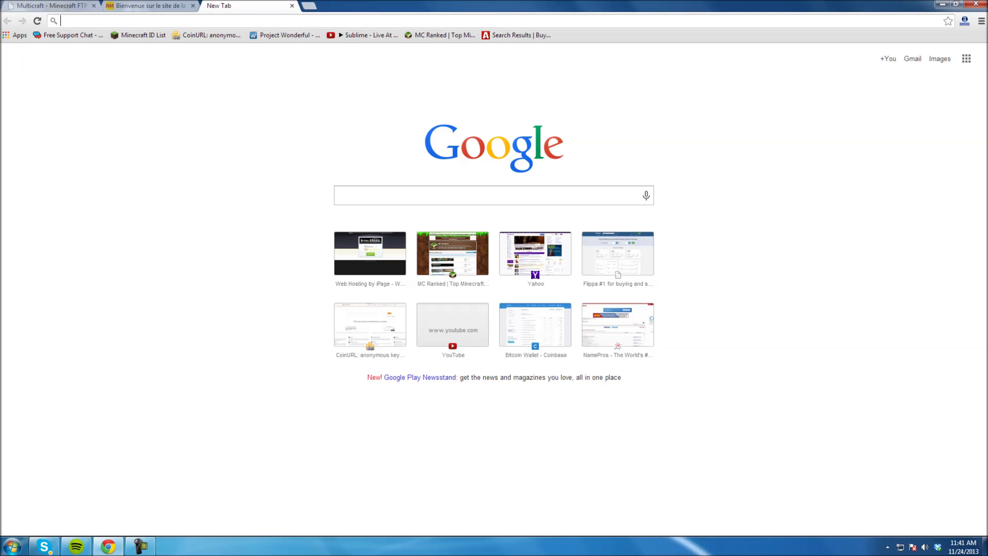
text(minecraft-sc)
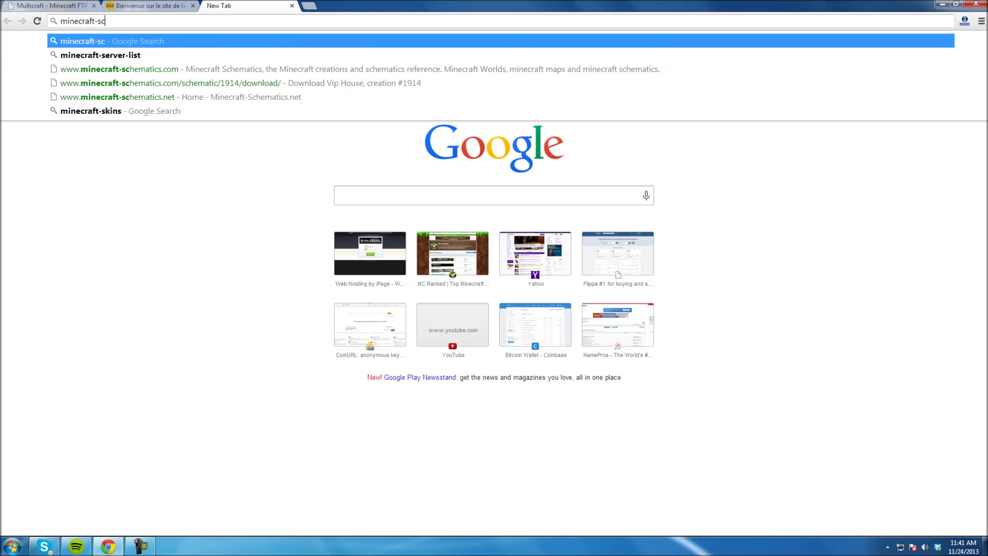
text(hematics.c)
key(Return)
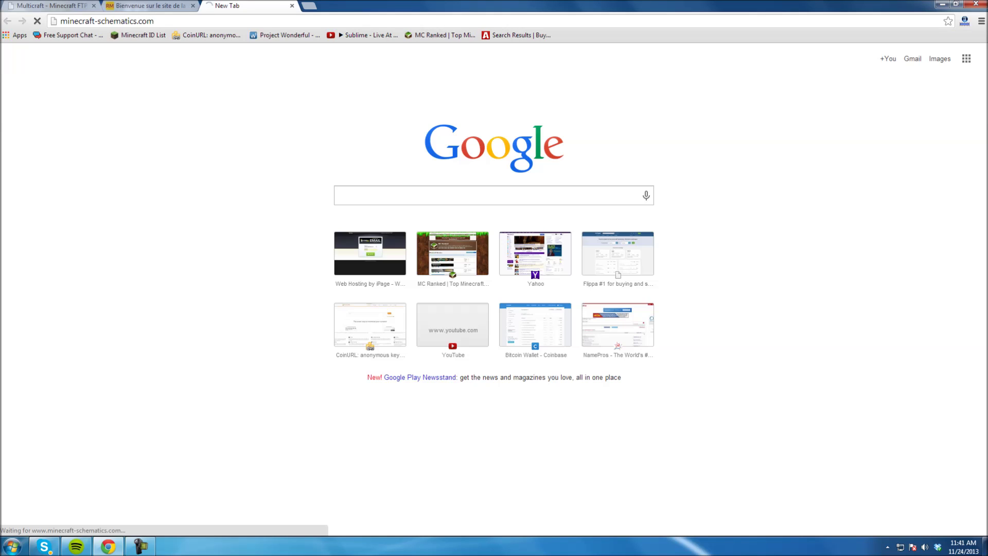
Browse the Houses and shops category and open the download page of the Brick mansion schematic.
scroll(529, 299, down, 3)
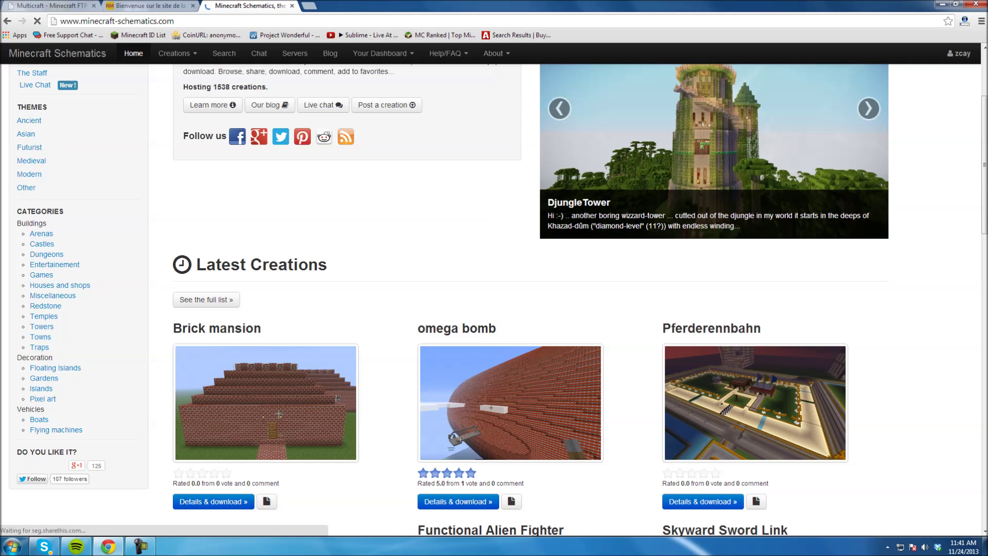
click(59, 285)
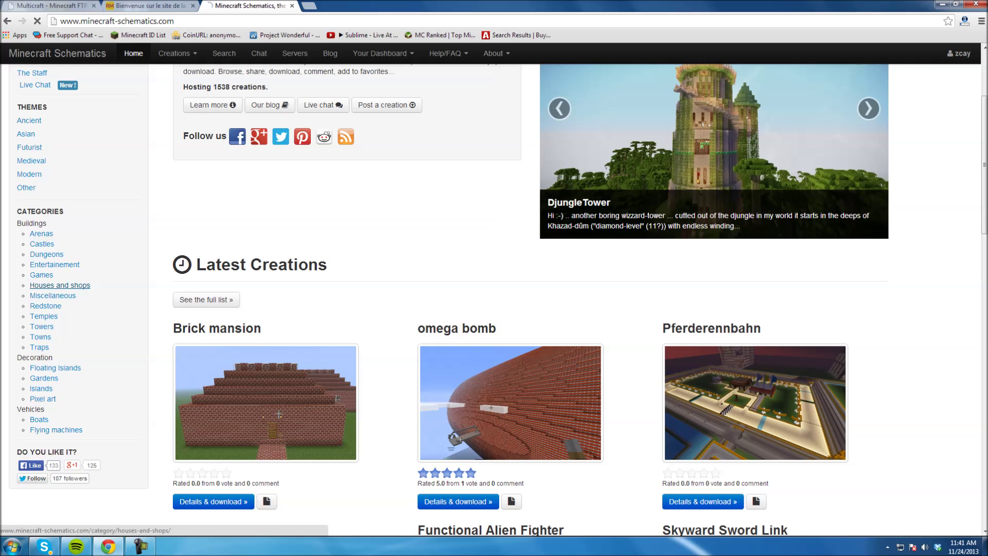
click(214, 437)
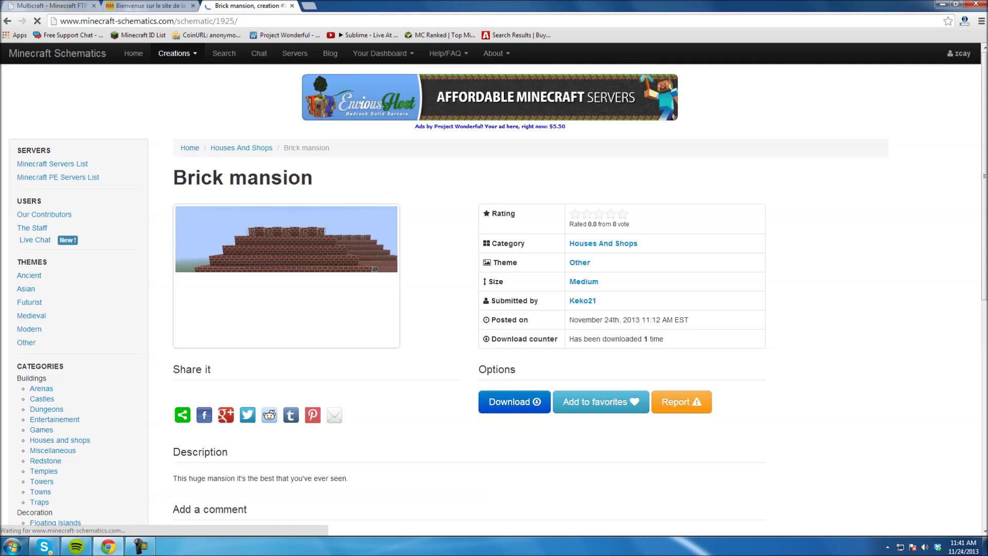
click(514, 401)
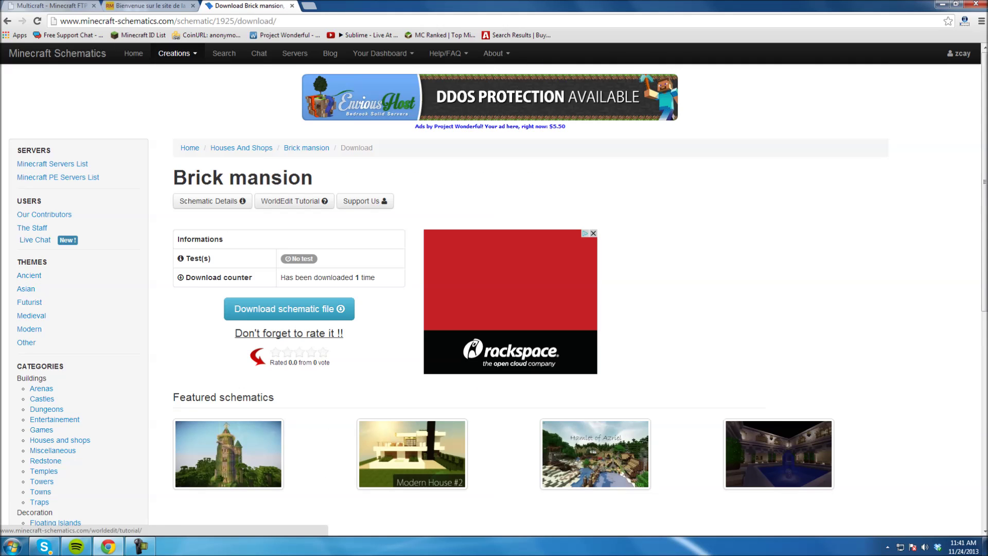
Open the WorldEdit Tutorial and read the instructions for using and creating .schematic files.
click(293, 201)
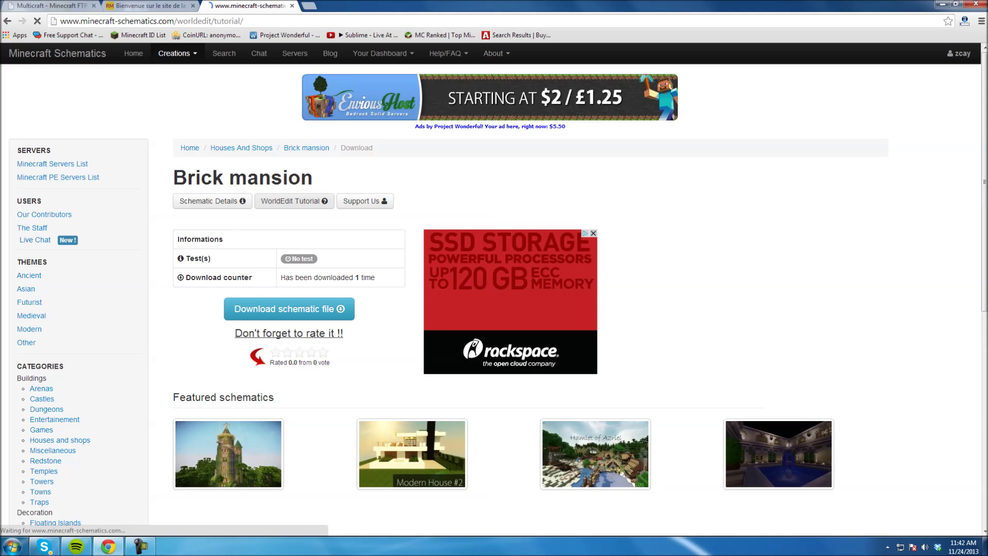
scroll(294, 200, down, 1)
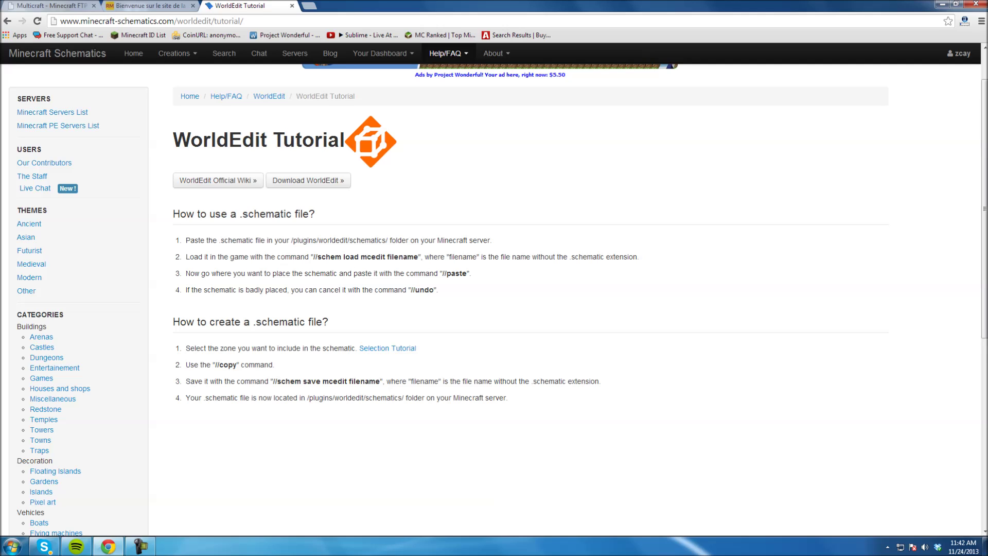
drag(173, 210, 508, 400)
click(514, 416)
Return to the Multicraft tab, go back to the ZCAY server overview, and restart the server.
click(62, 6)
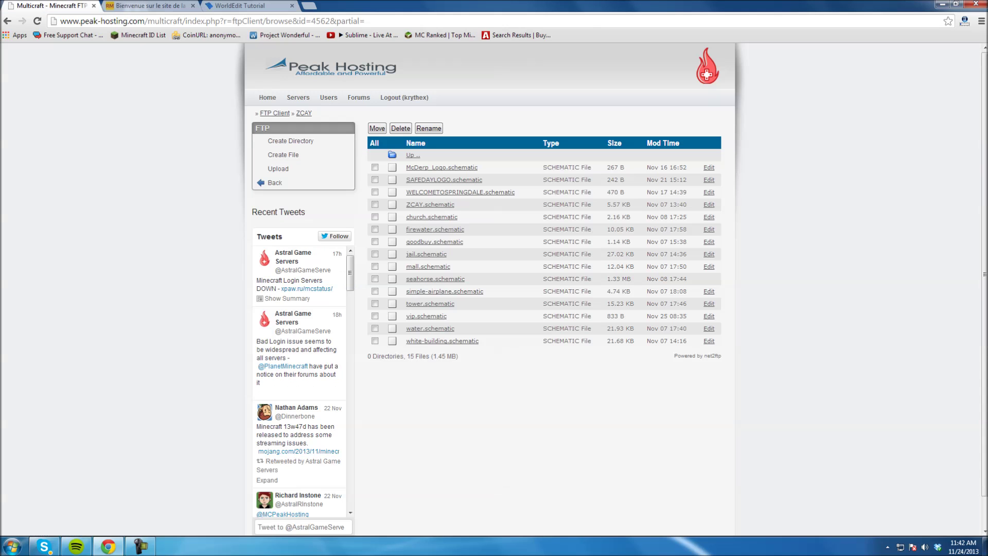
click(274, 182)
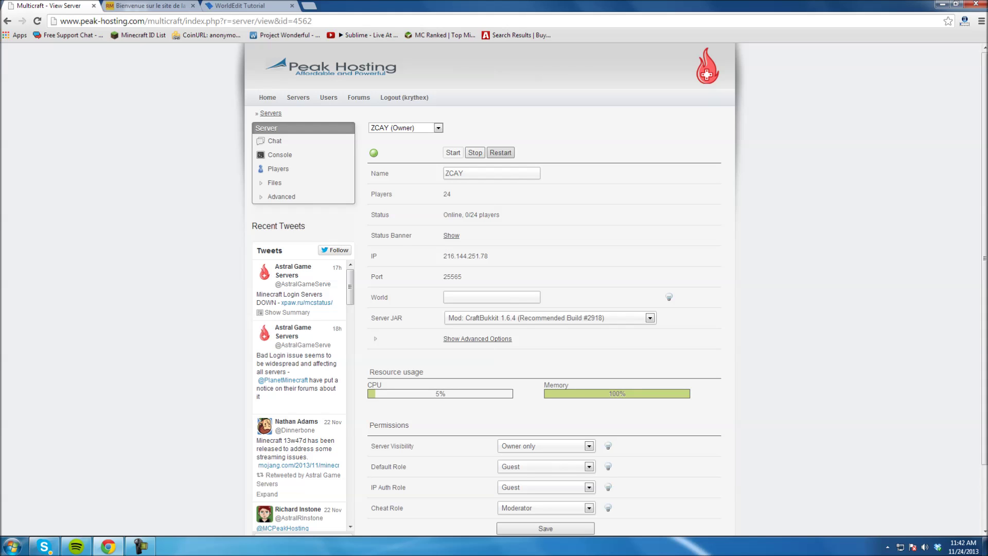
click(500, 153)
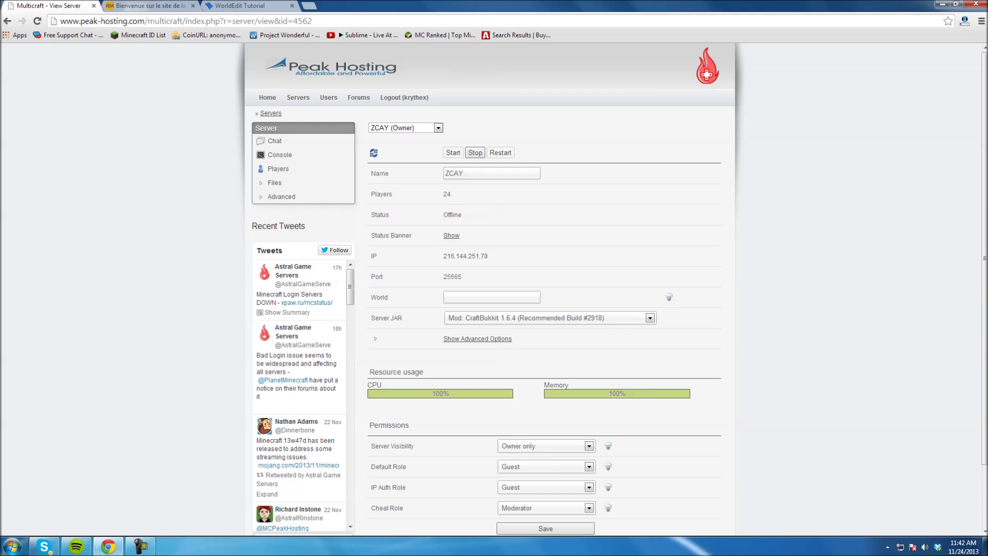
Reread the WorldEdit tutorial's instruction on where to paste the .schematic file, and check the ZCAY server's status in Multicraft.
click(263, 5)
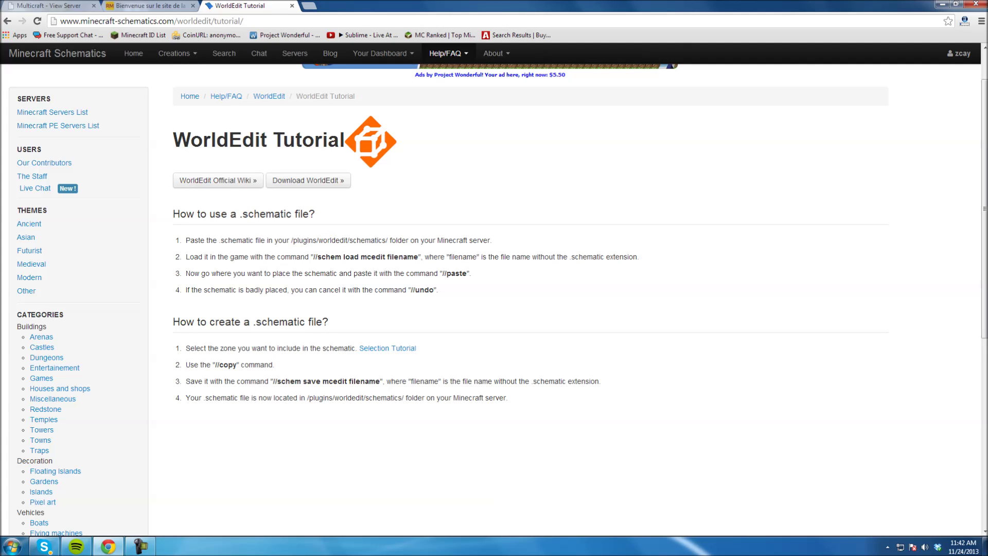
drag(186, 241, 493, 240)
click(493, 241)
key(ctrl+shift+Tab)
key(ctrl+shift+Tab)
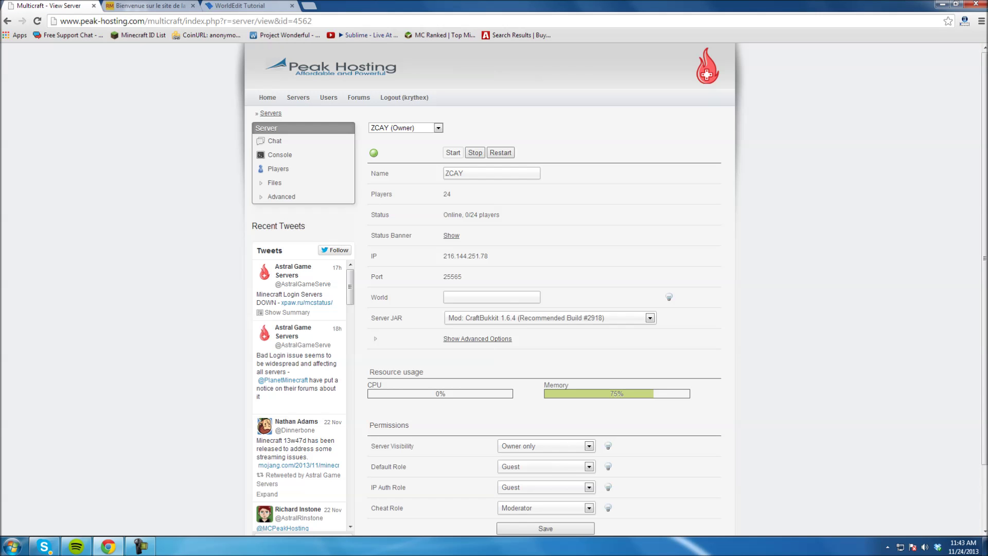
Go back to the WorldEdit tutorial and examine the "//schem load mcedit filename" command.
key(ctrl+shift+Tab)
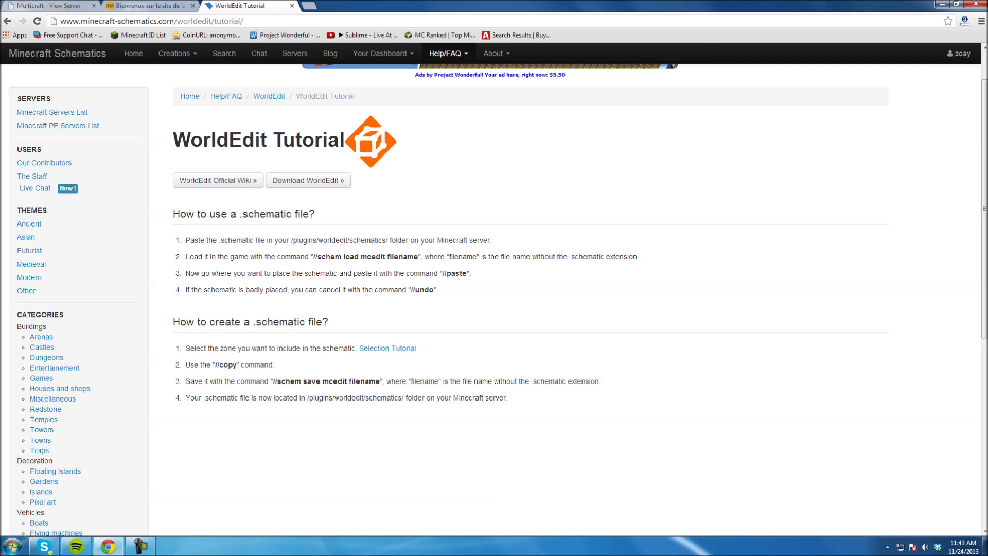
drag(418, 257, 313, 256)
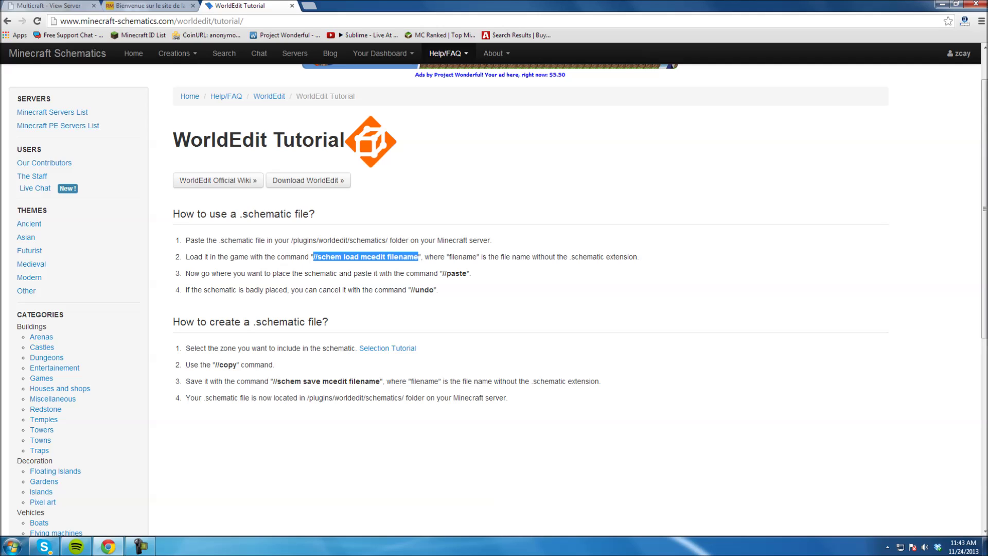
click(330, 259)
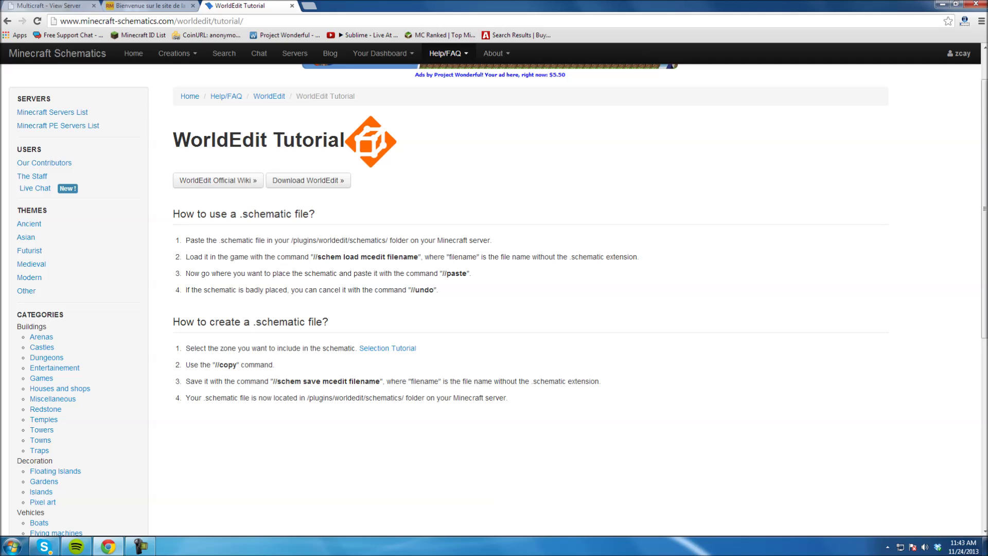
Reread the tutorial's note that the filename omits the .schematic extension, and check the vip.schematic file's name on the desktop.
drag(419, 256, 639, 257)
click(389, 257)
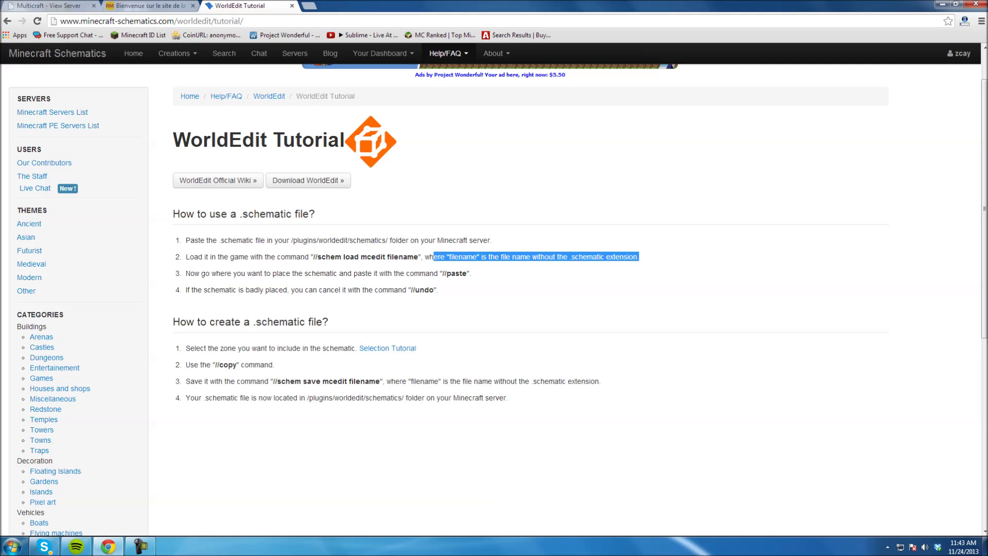
click(639, 257)
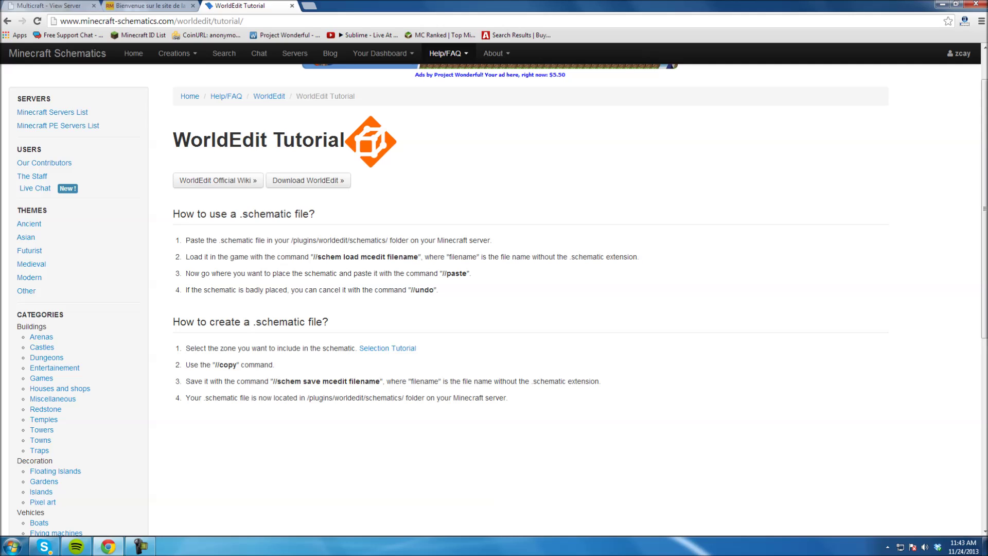
click(942, 4)
click(646, 129)
click(108, 546)
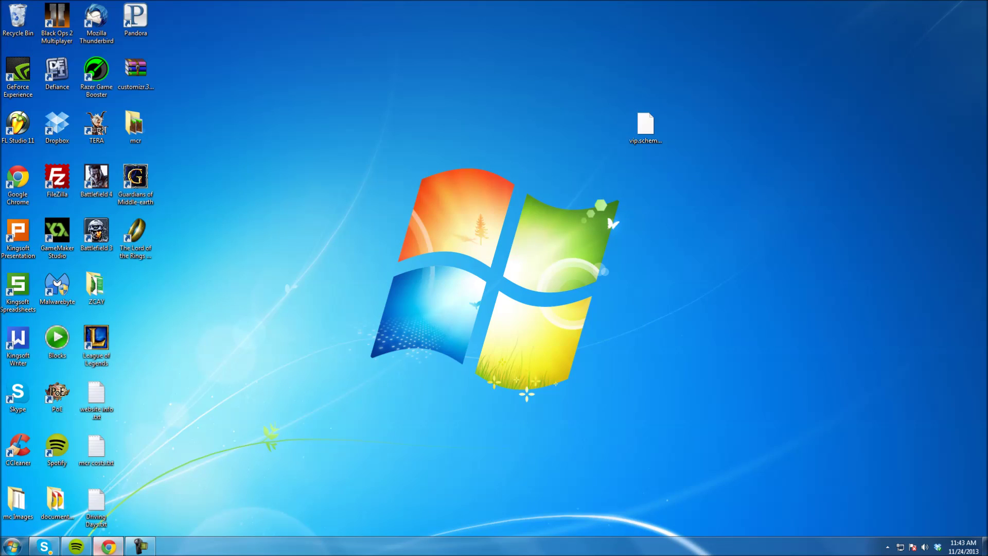
Examine the tutorial's "//schem load mcedit filename" command and its instructions for "//paste" and "//undo".
drag(312, 257, 386, 257)
click(407, 258)
click(391, 257)
drag(386, 256, 418, 257)
click(419, 257)
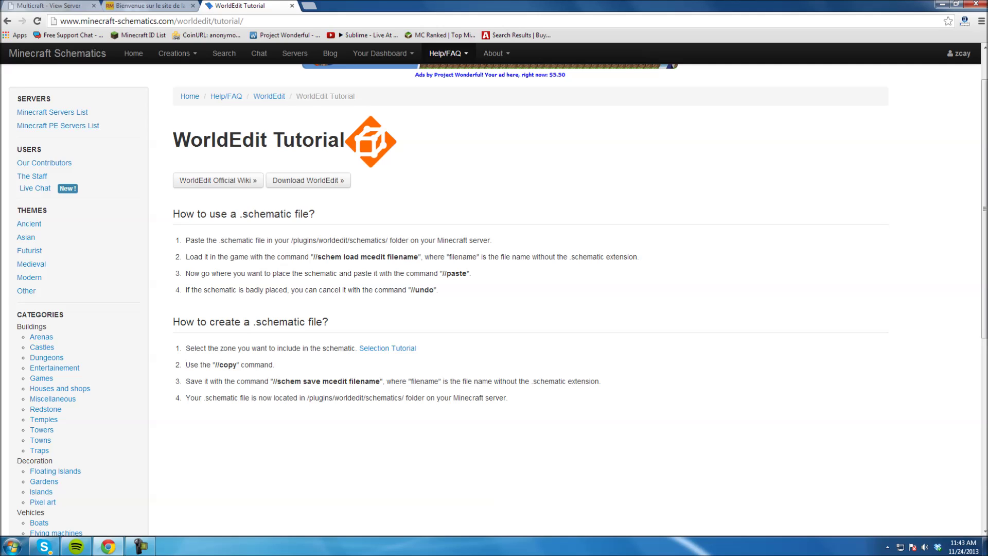
drag(185, 274, 438, 290)
click(438, 290)
Check the ZCAY server's status in Multicraft, and run Minecraft.exe from the desktop's Blocks folder, closing the folder window.
click(56, 7)
click(12, 546)
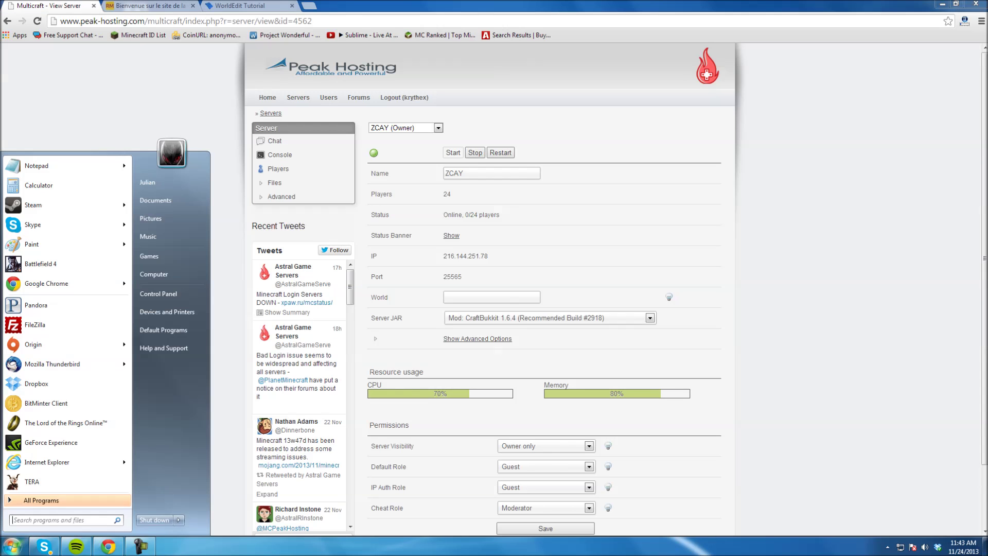
drag(391, 359, 226, 442)
click(108, 547)
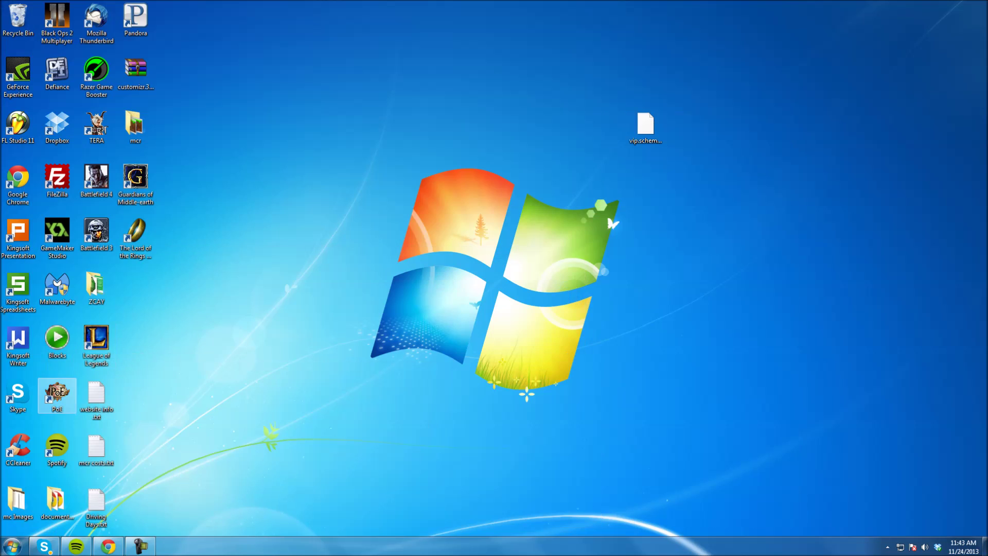
double_click(57, 341)
double_click(366, 251)
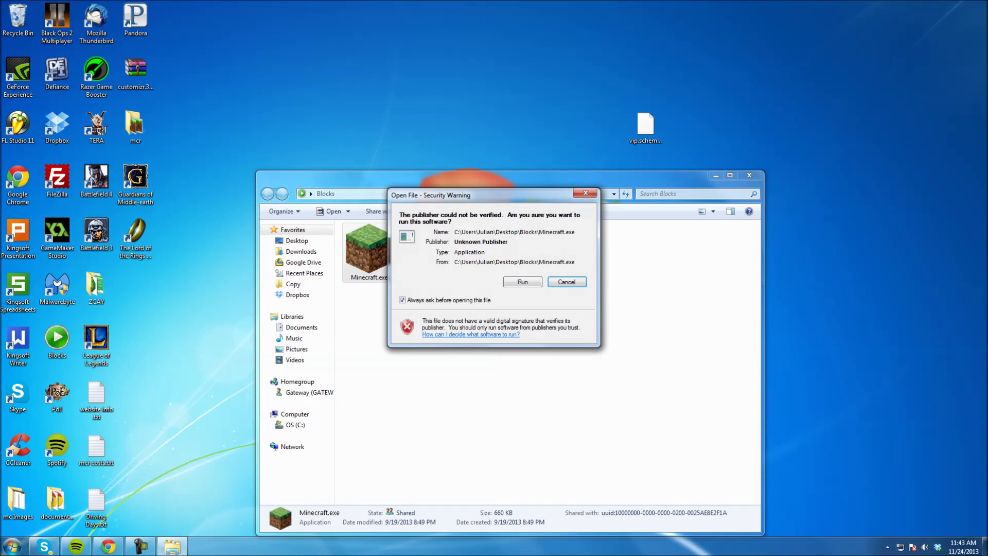
click(523, 282)
click(749, 175)
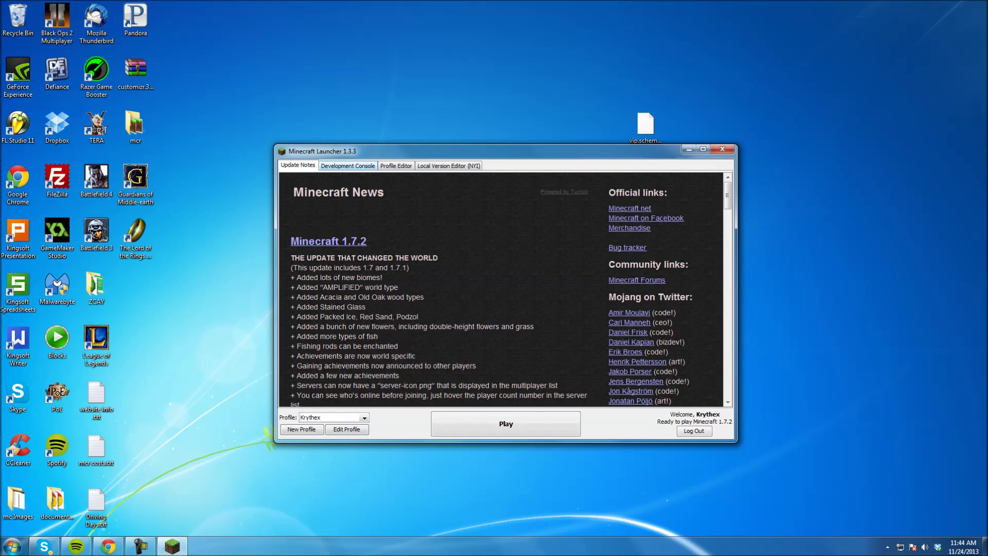
Set the existing Minecraft launcher profile to use version release 1.6.4, save it, and return to the update notes.
click(348, 166)
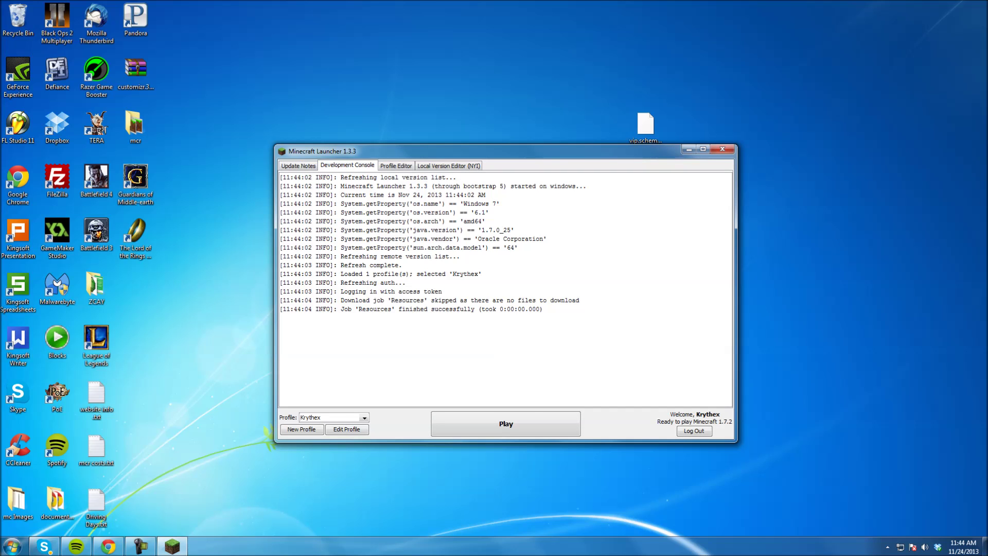
click(395, 166)
double_click(391, 189)
click(520, 335)
click(516, 362)
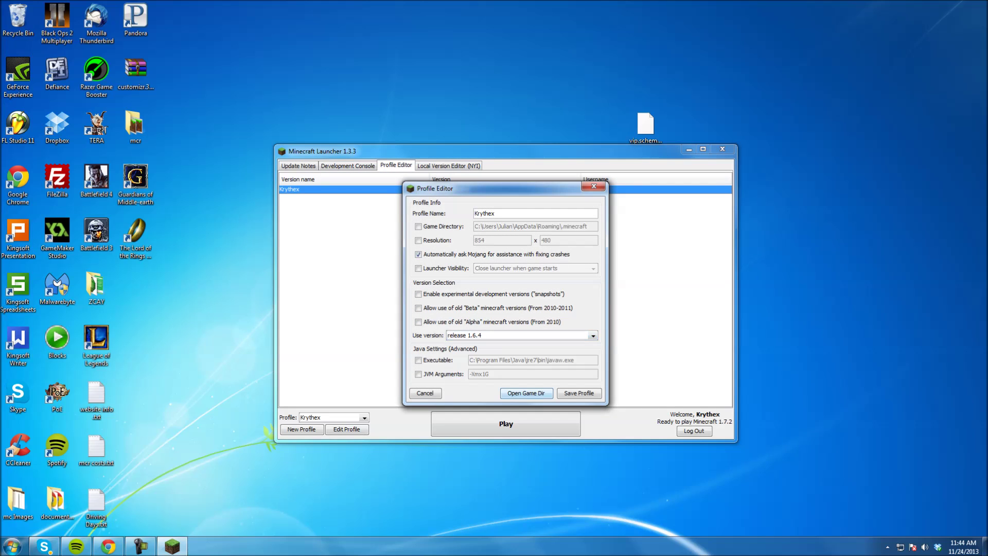
click(579, 393)
click(298, 166)
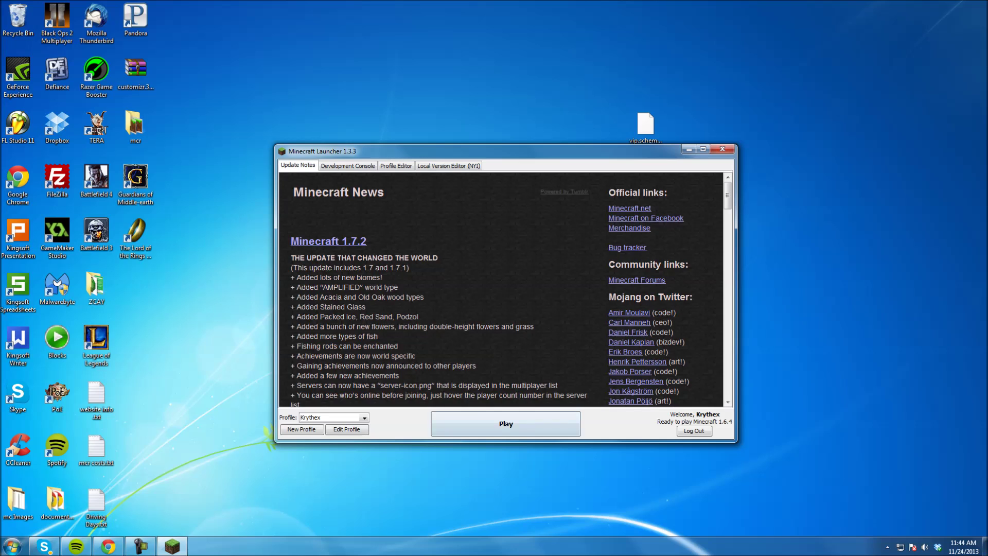
Start Minecraft 1.6.4 and join the Dev Zcay multiplayer server.
click(506, 424)
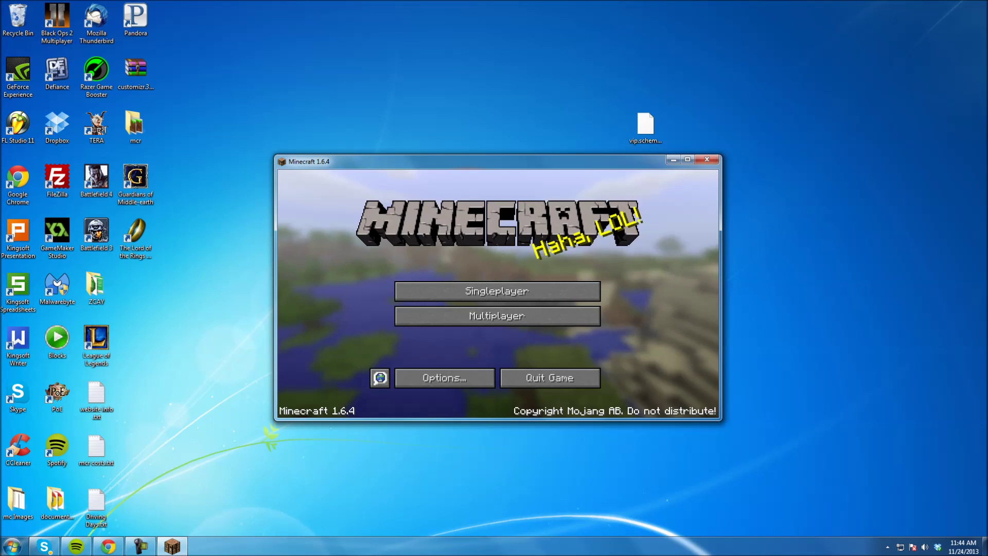
click(496, 315)
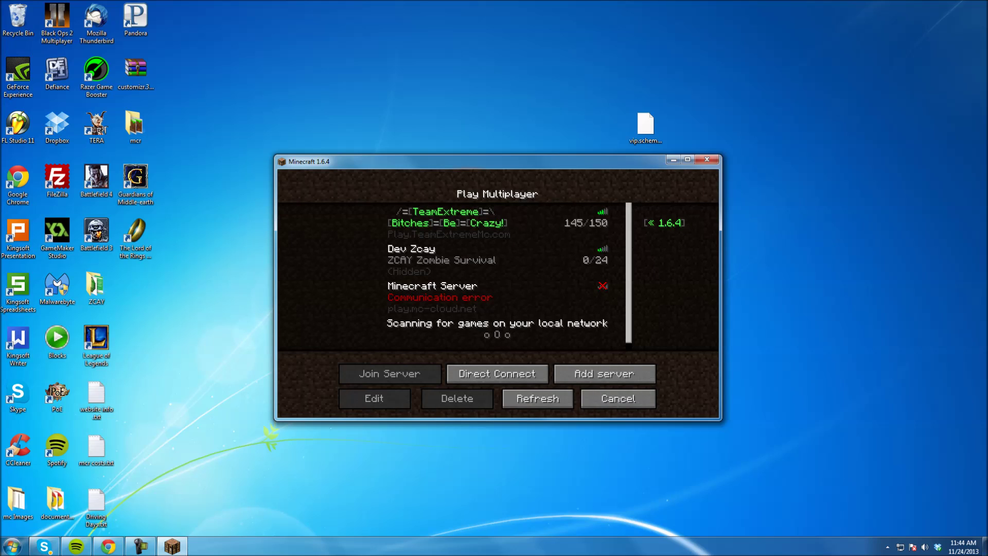
click(463, 260)
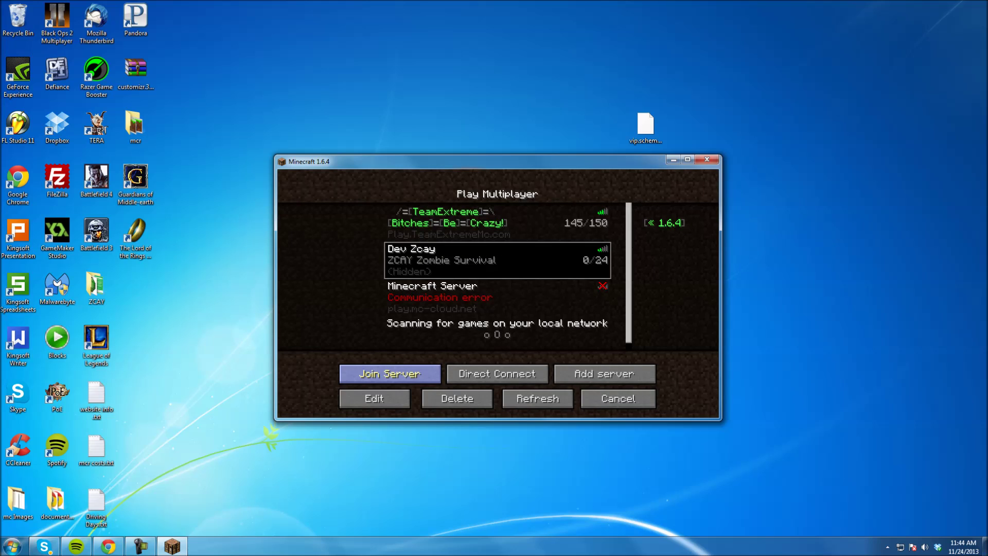
click(390, 374)
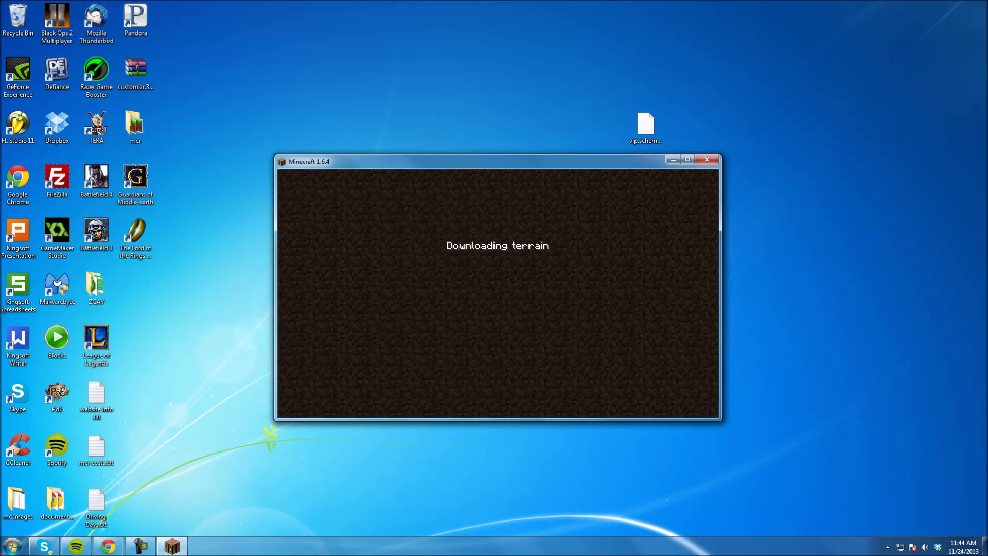
Pause the game, enlarge the Minecraft window to cover most of the desktop, and resume playing.
key(Escape)
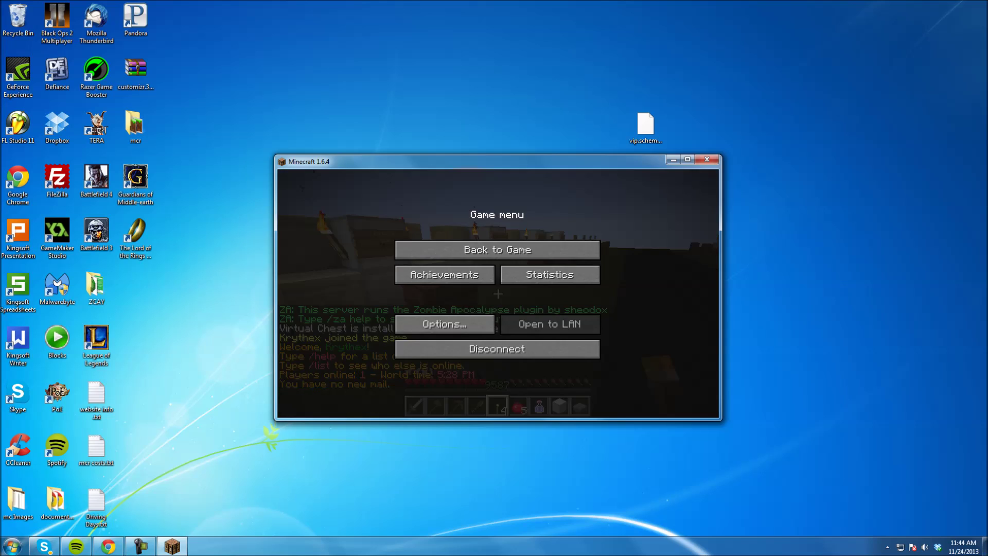
drag(276, 156, 207, 54)
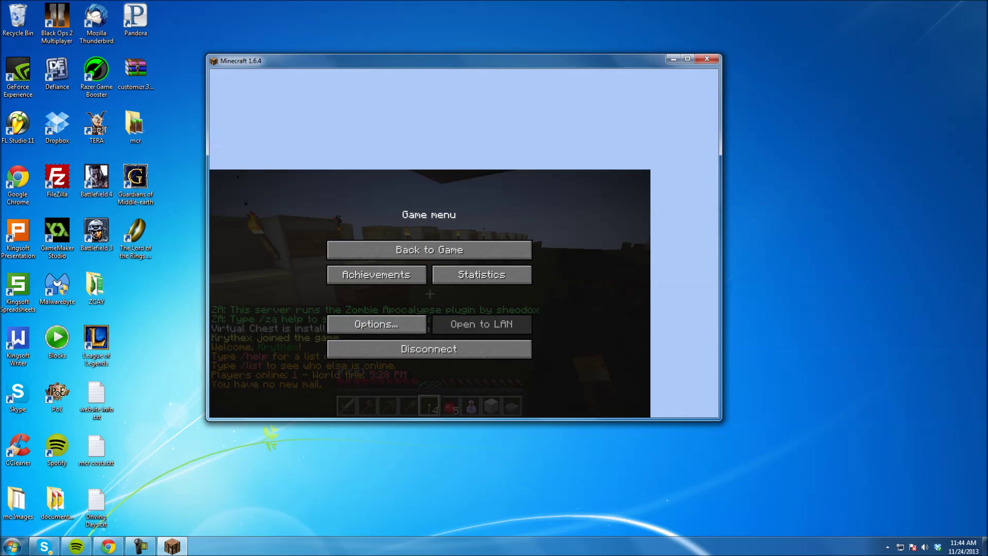
drag(721, 420, 862, 498)
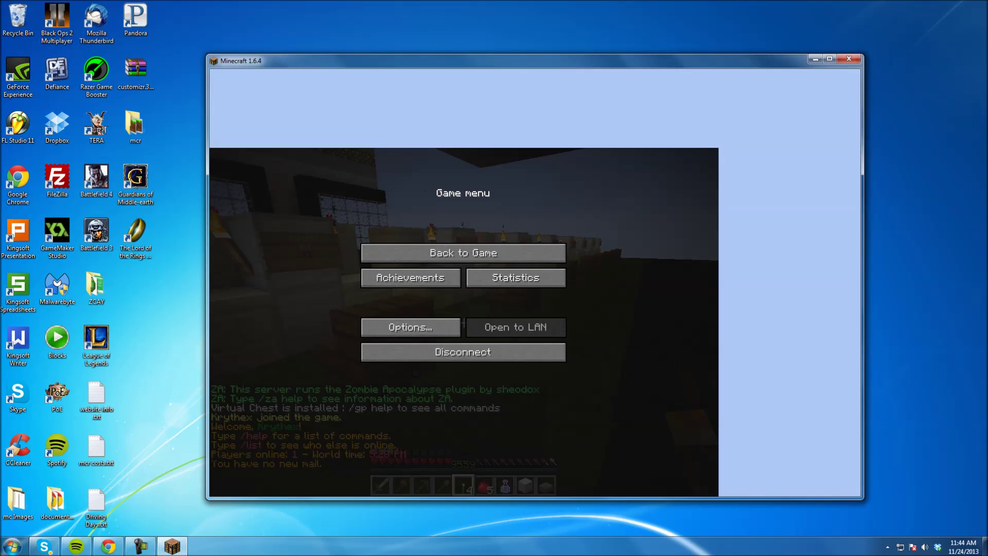
key(Escape)
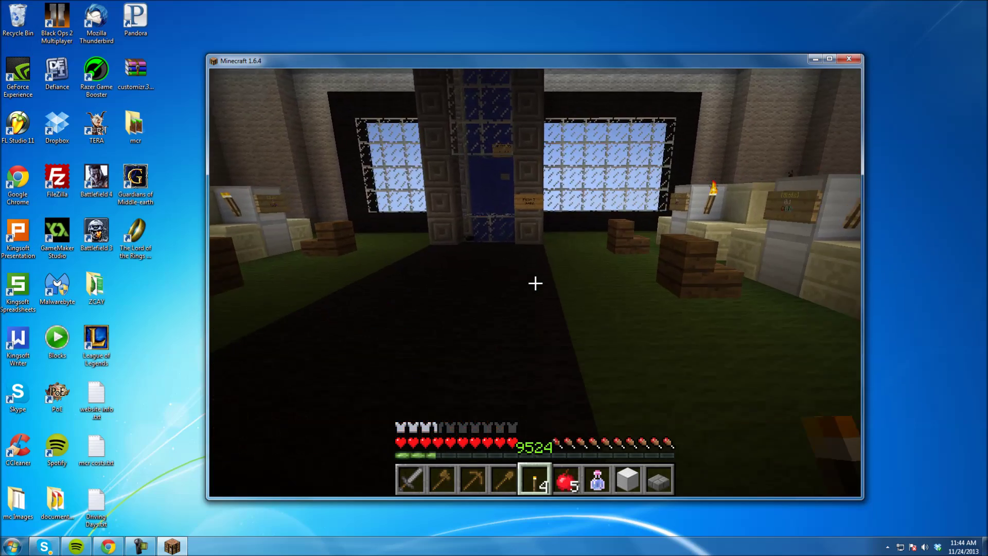
Teleport to the server's spawn with /spawn and switch the player's game mode to creative.
text(/spawn)
key(Return)
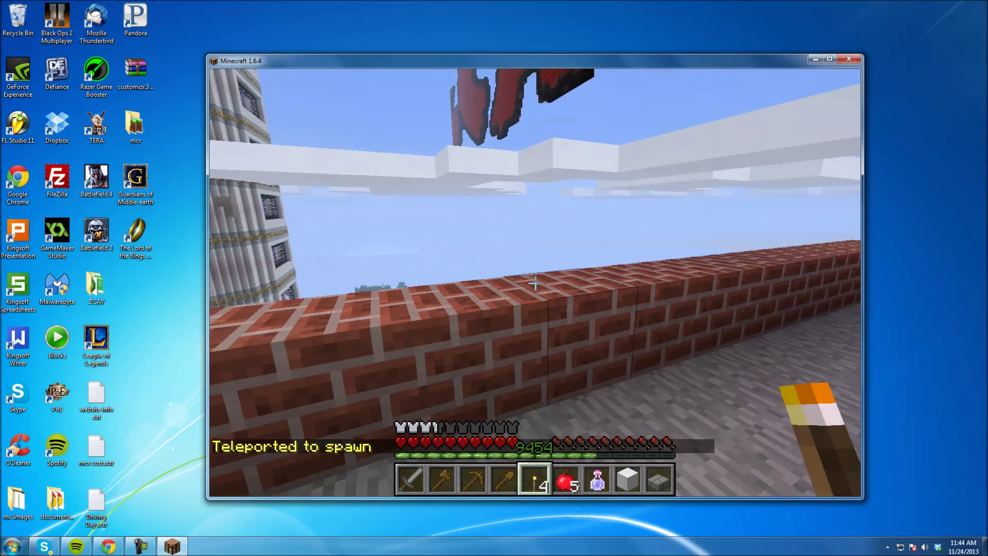
text(/gamemod)
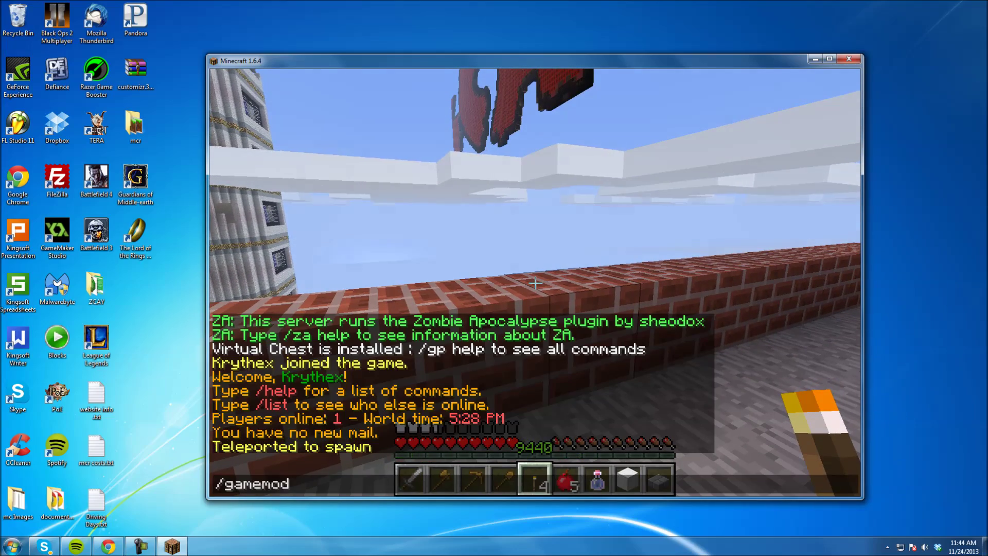
Check the settings in the game's options and return to the game.
key(Escape)
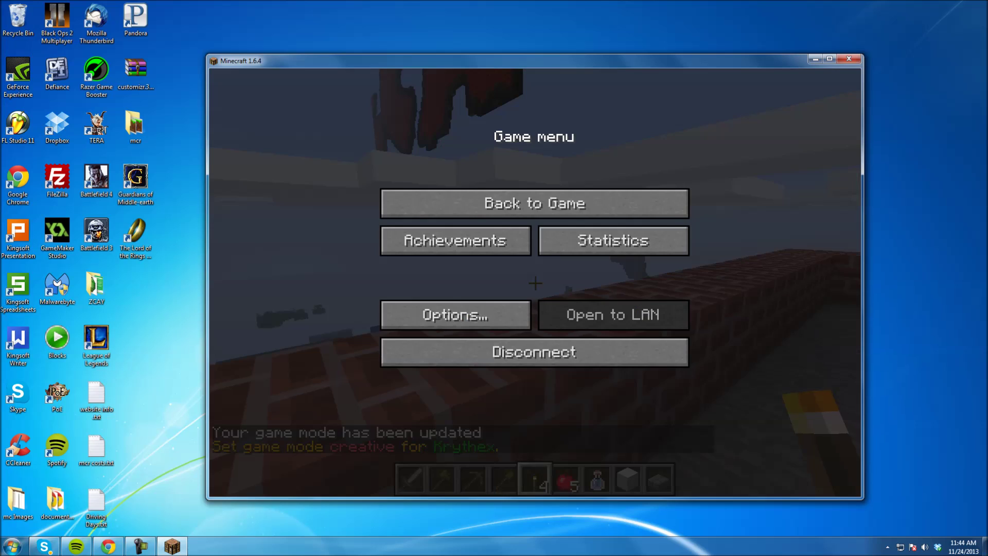
click(463, 307)
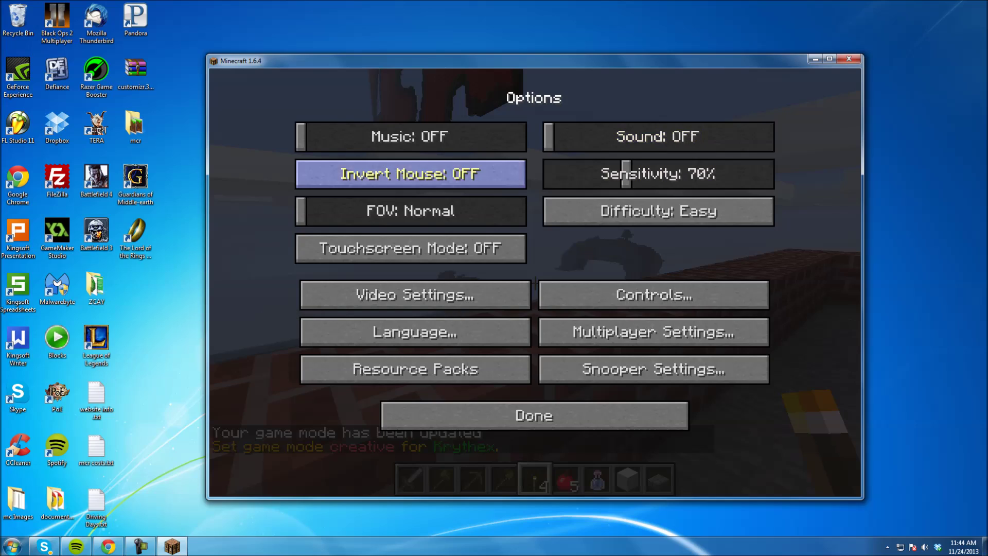
key(Escape)
key(Escape)
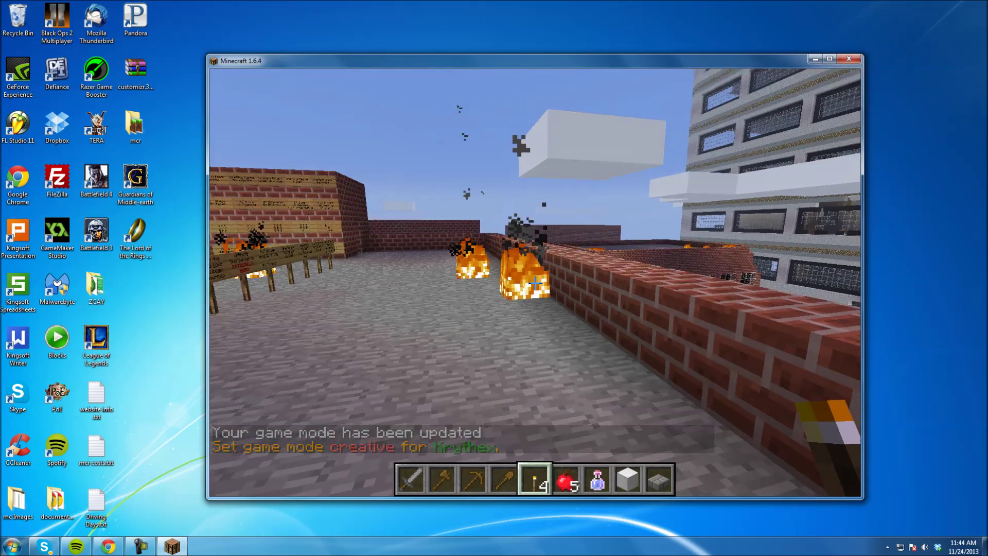
Fly from the spawn rooftop down to the open paved area between the perimeter wall and the brick building.
key(w)
key(w)
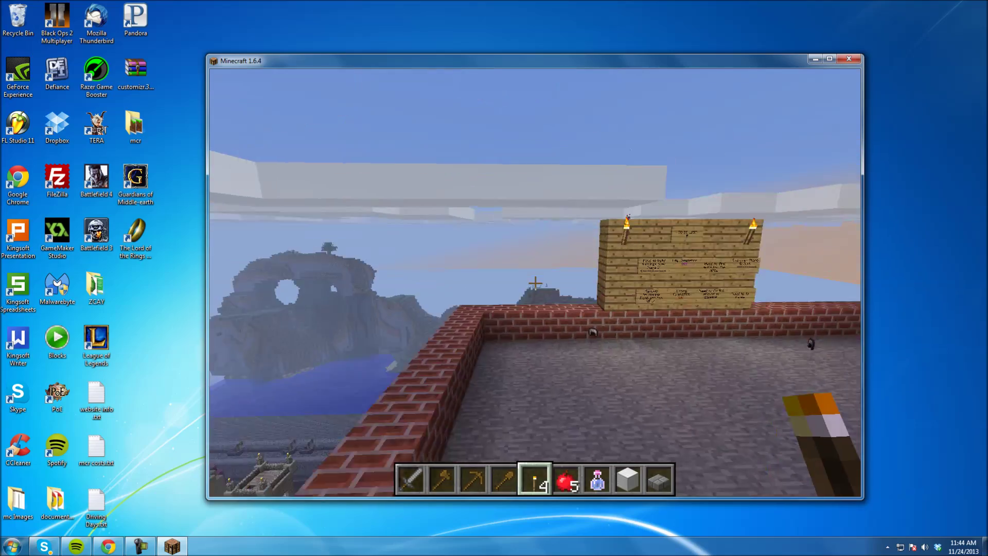
key(w)
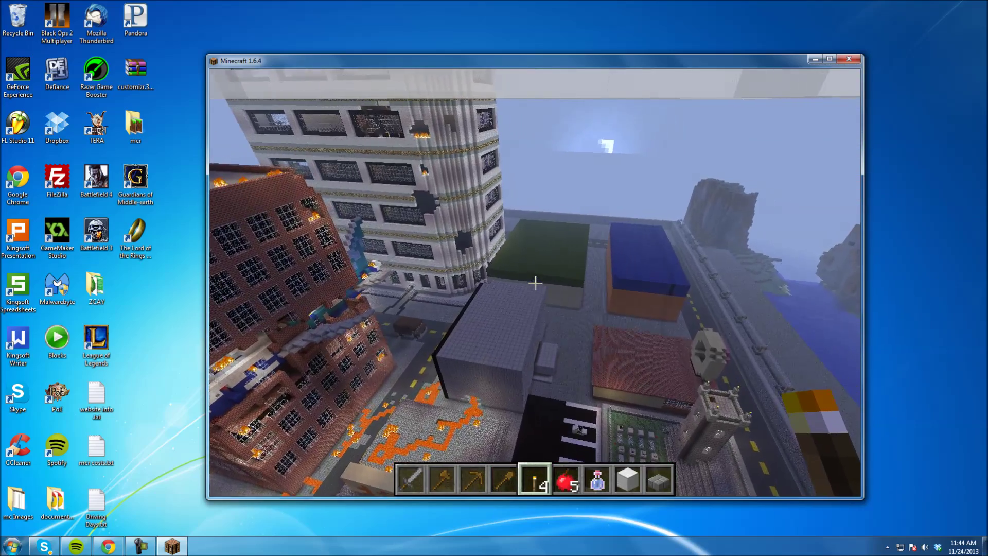
key(w)
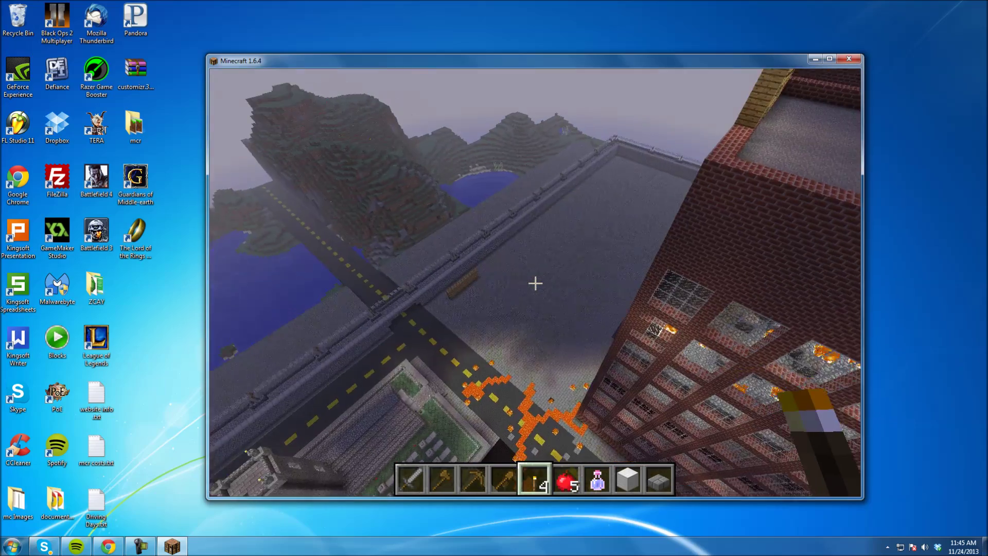
key(w)
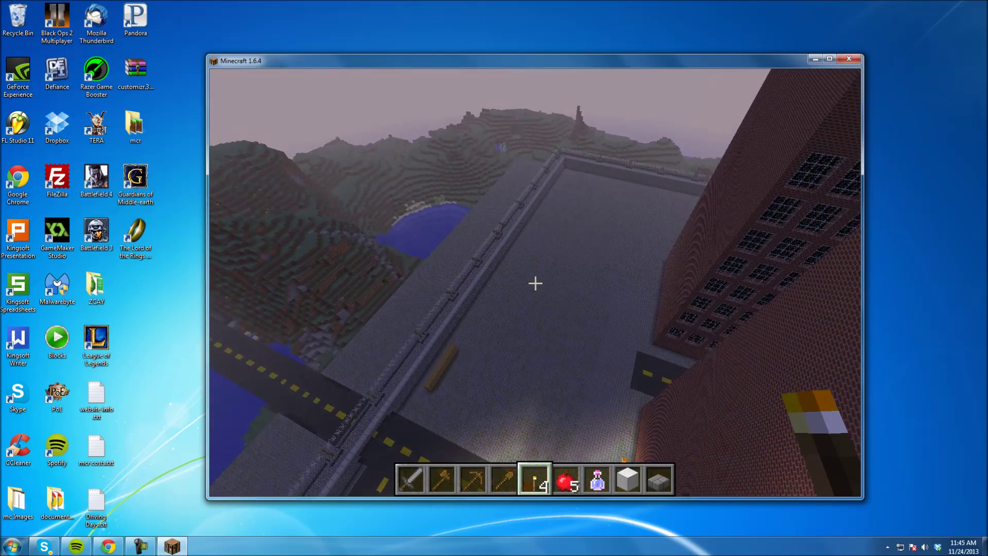
key(w)
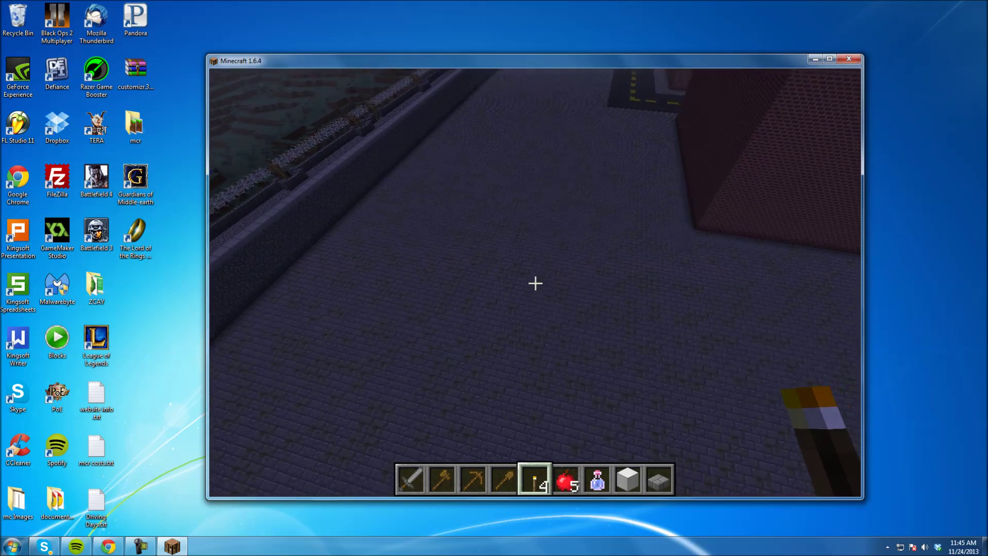
key(t)
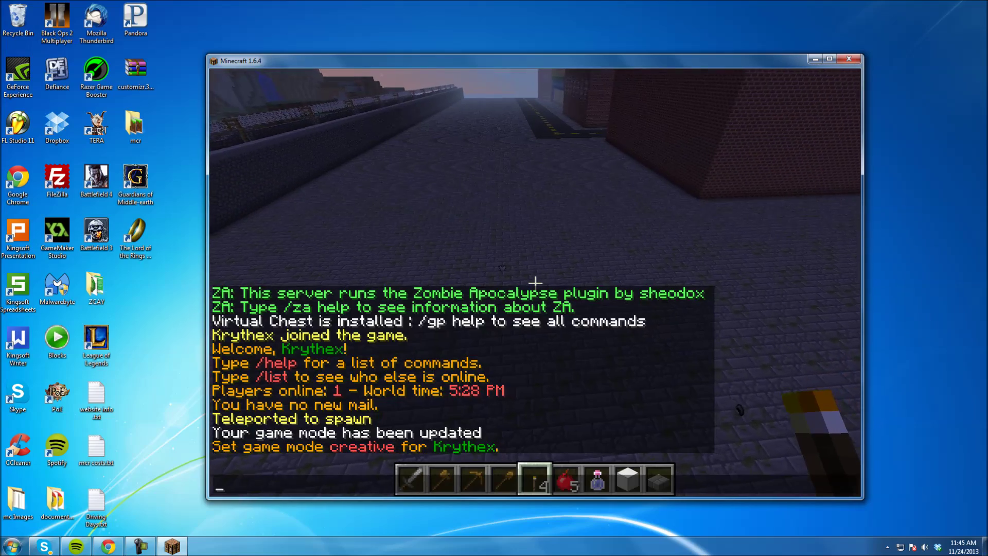
text(//schem)
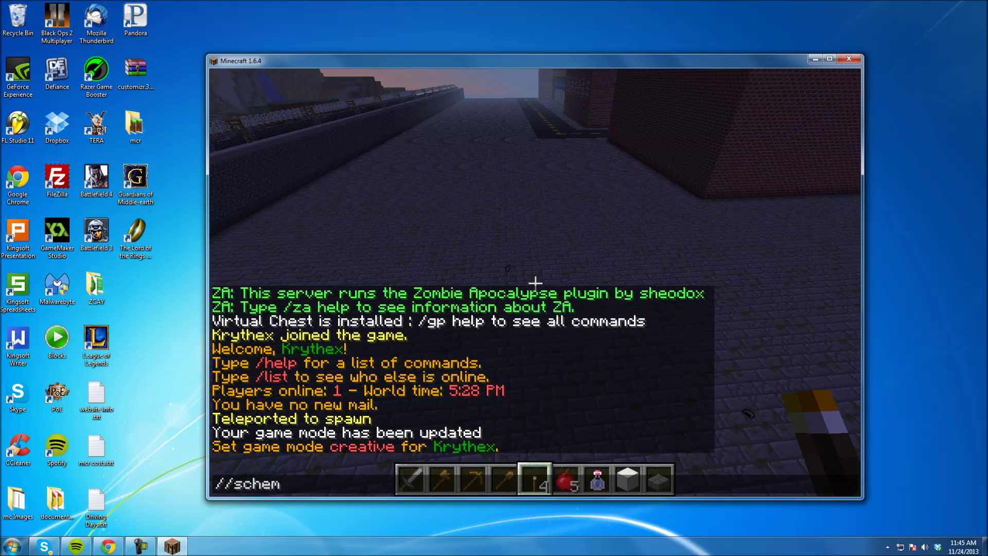
text( load)
key(Escape)
key(Escape)
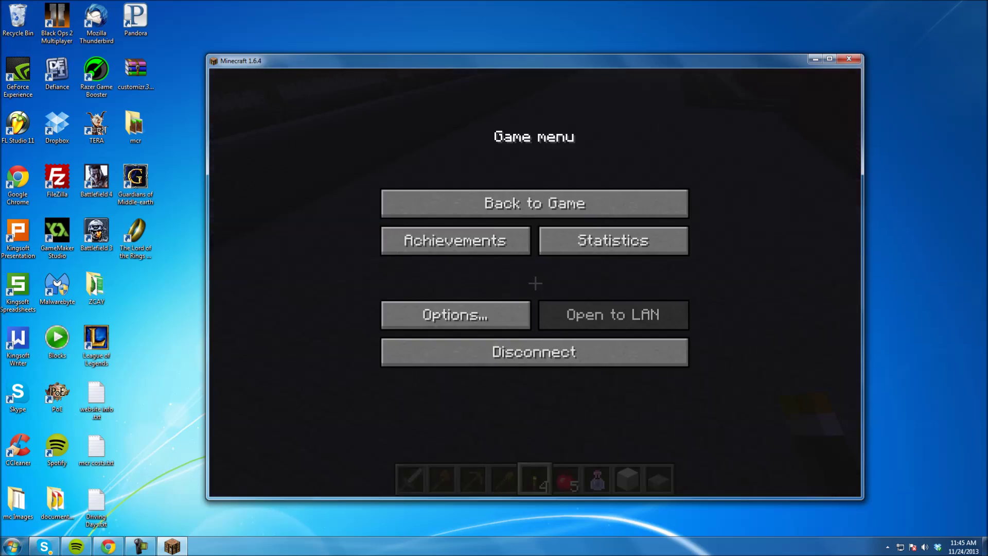
Recheck the schematic load command's syntax in the WorldEdit Tutorial and return to the Minecraft game.
click(108, 546)
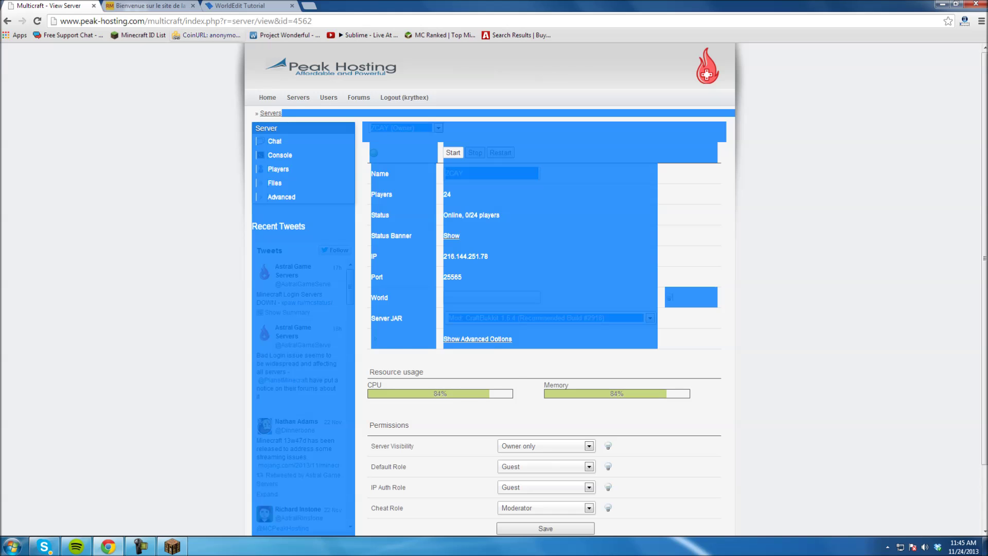
click(241, 6)
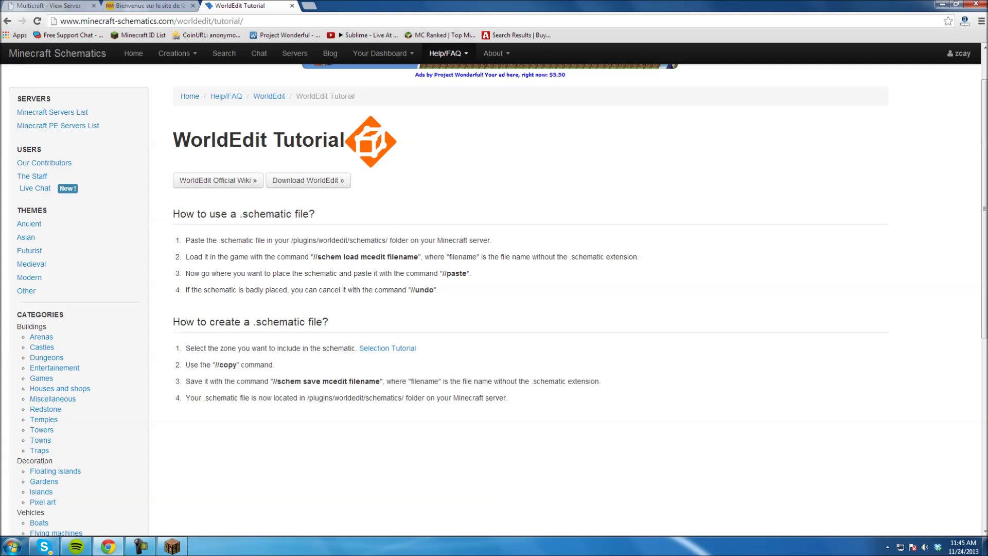
key(alt+Tab)
key(Escape)
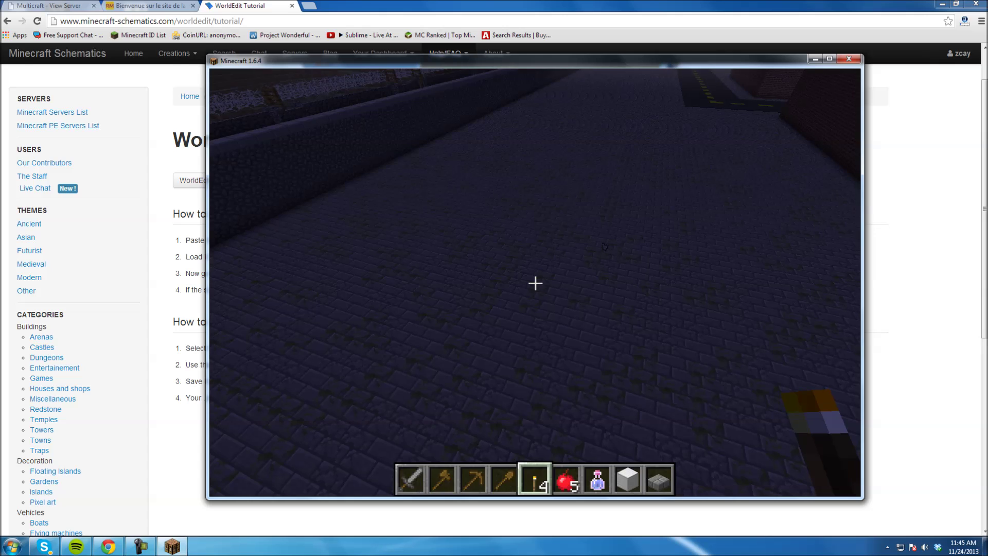
Load the vip schematic with //schem load mcedit vip and return from the game menu to the game.
text(//sche)
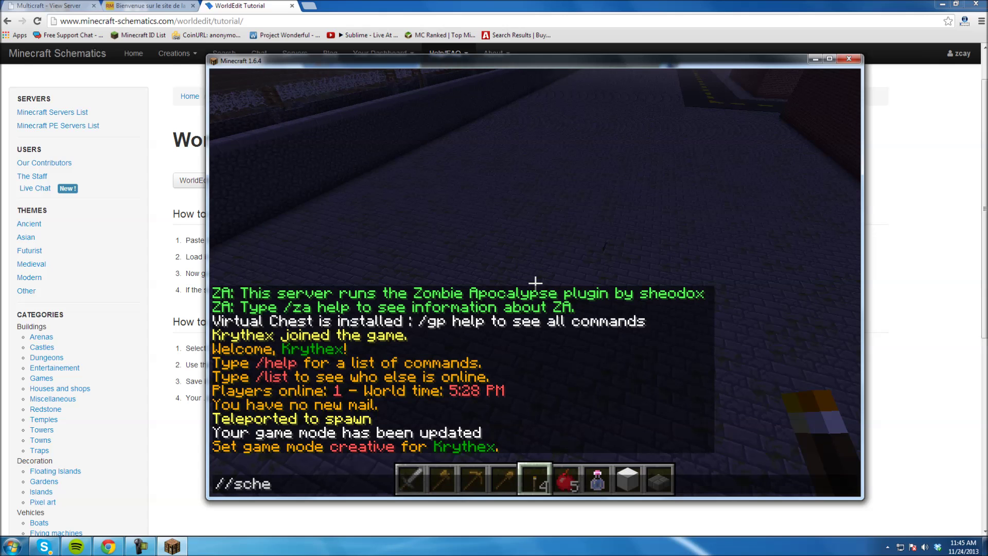
text(m load mcedi)
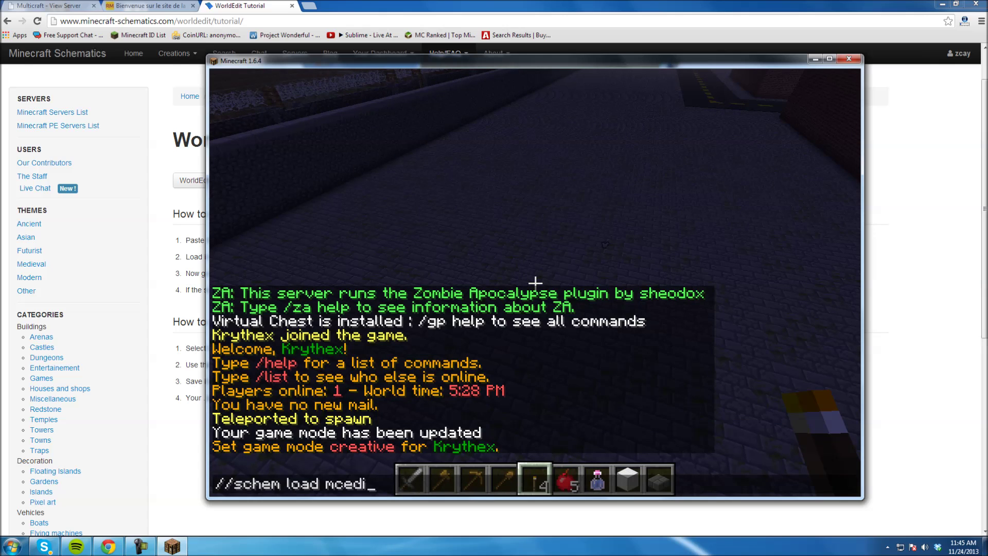
text(t vip)
key(Return)
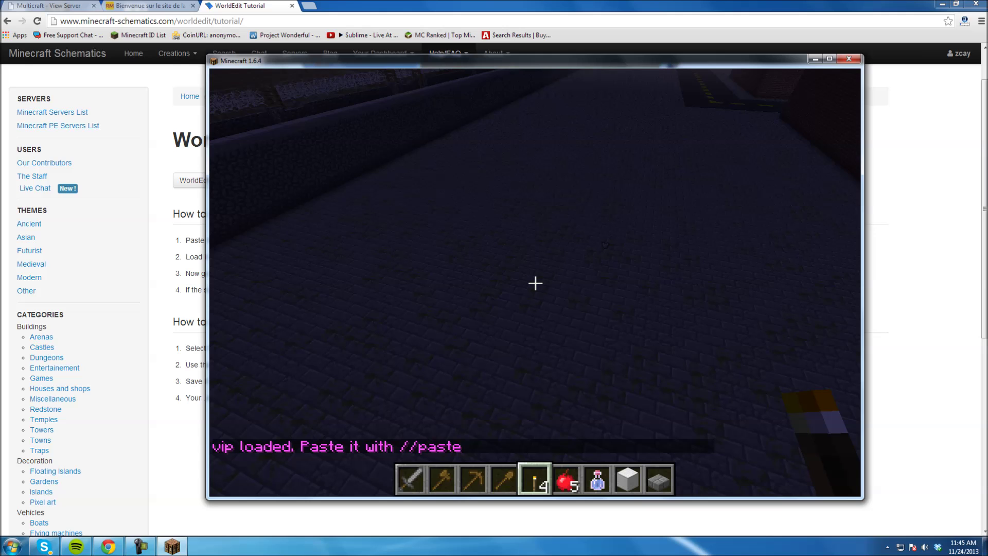
key(Escape)
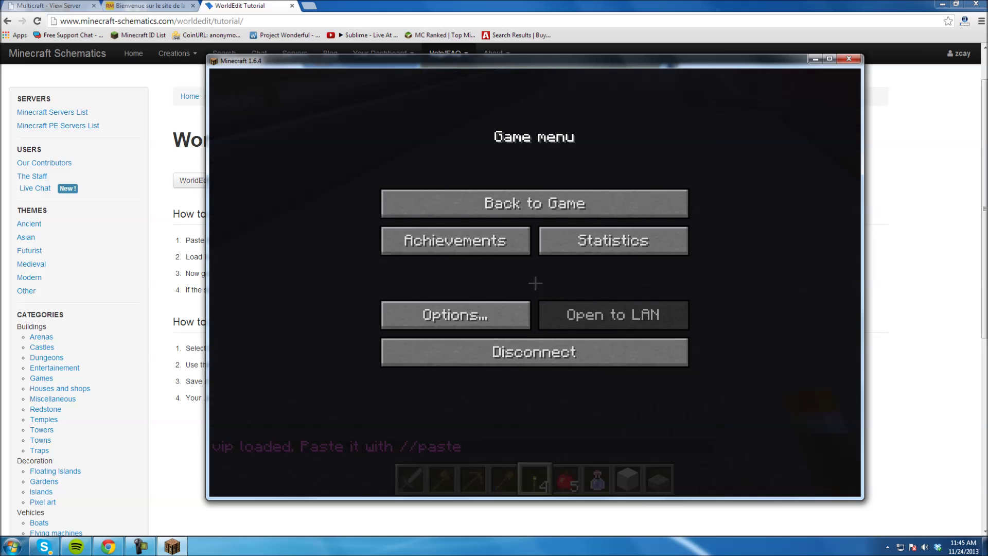
click(535, 203)
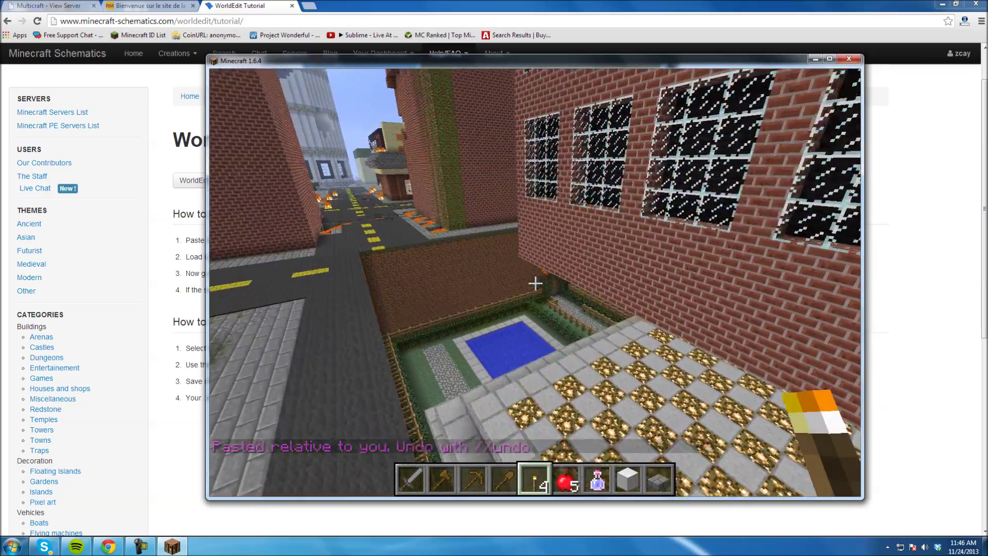
Fly from the city across the grassy hills to the open desert and descend onto the flat sand.
key(a)
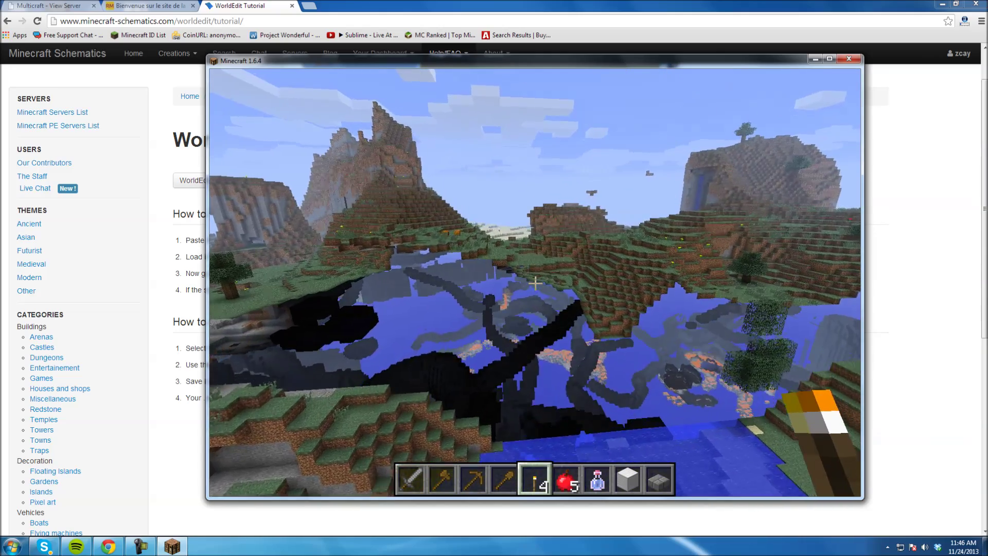
key(w)
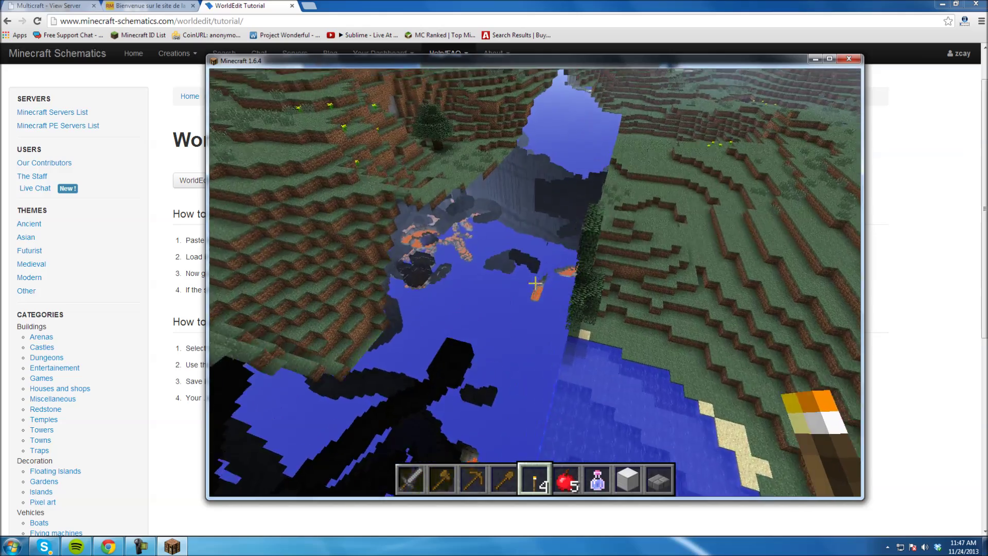
key(w)
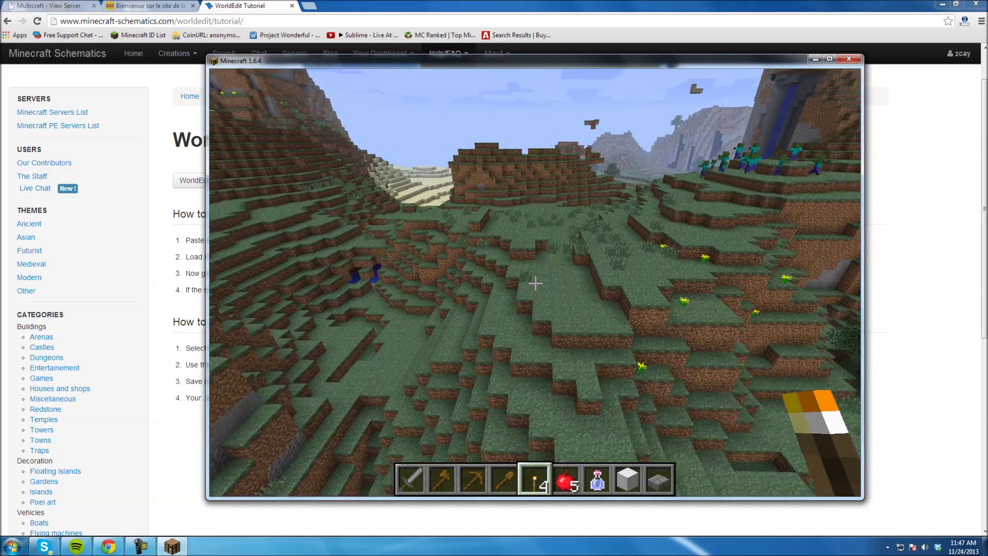
key(w)
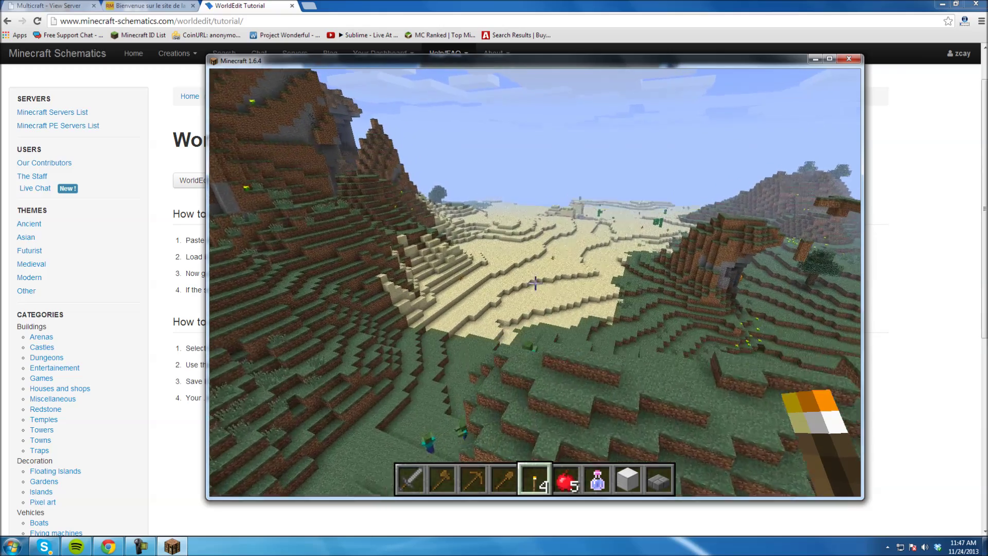
key(w)
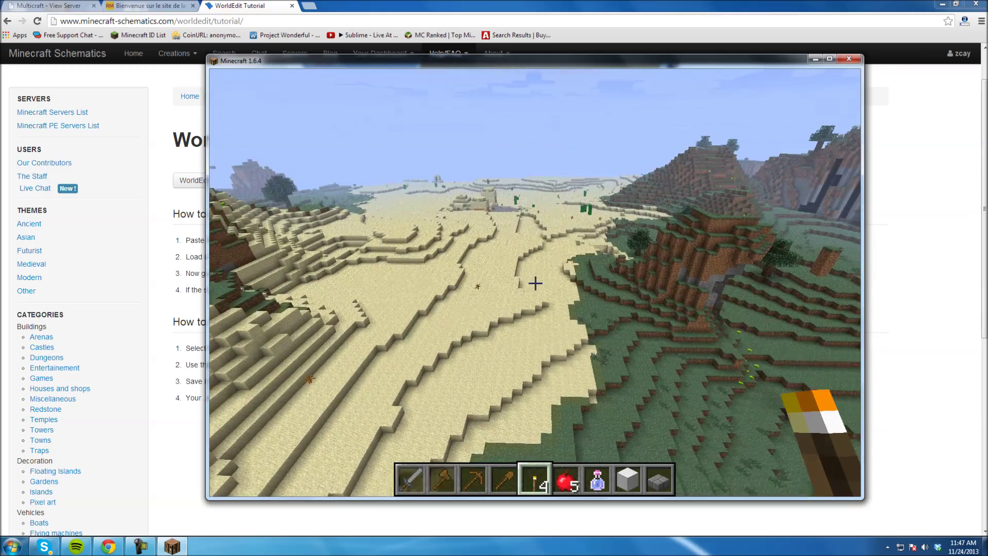
key(w)
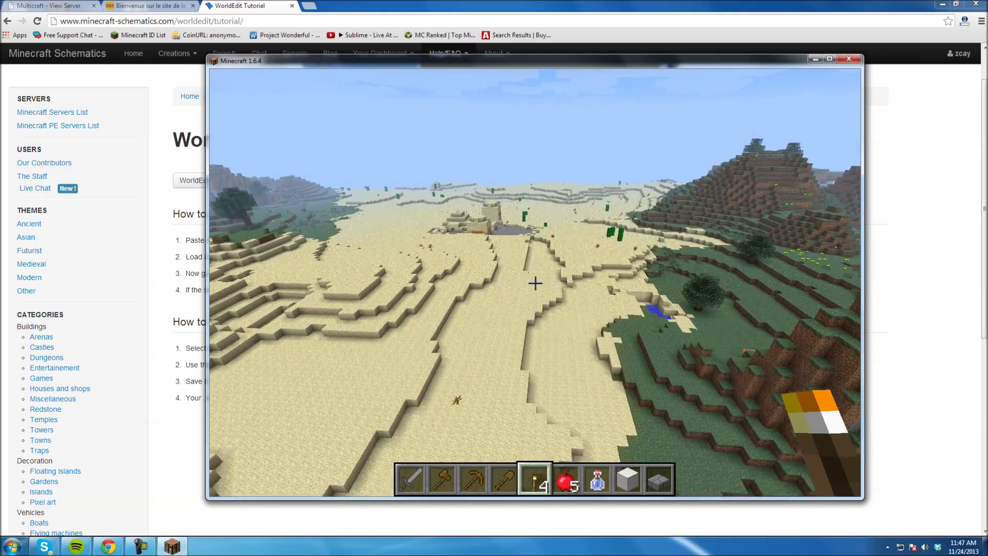
key(w)
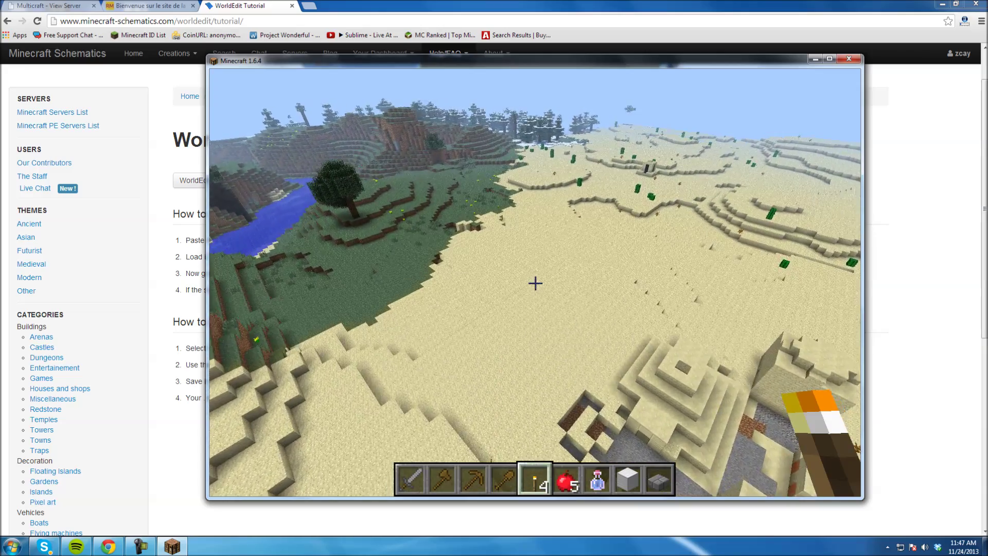
key(w)
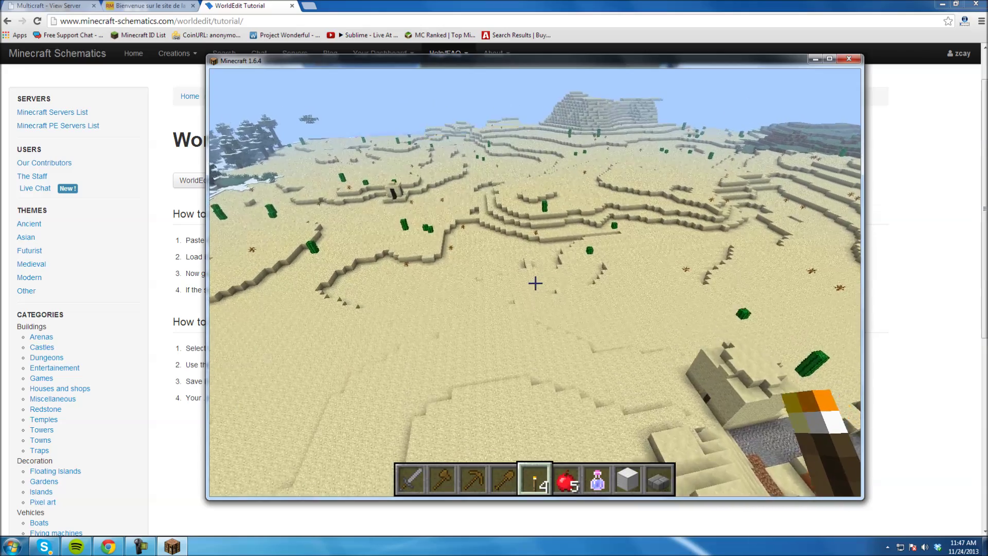
key(w)
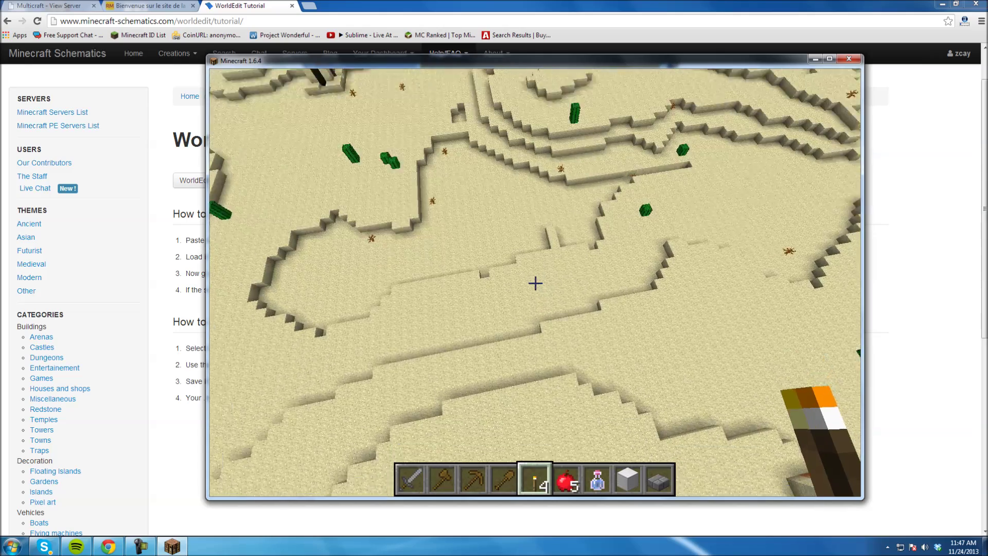
key(shift)
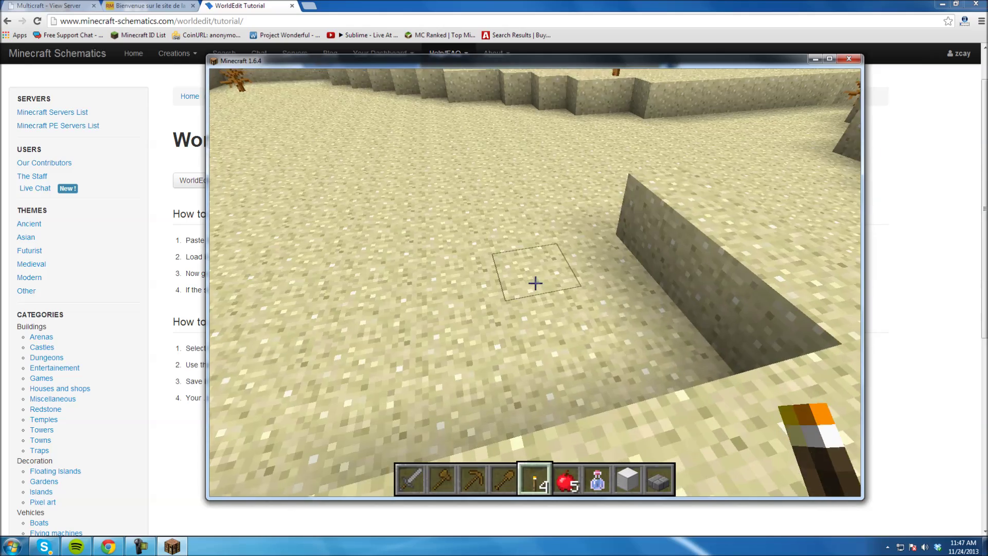
Paste the loaded schematic into the desert at the player's position with //paste.
key(slash)
text(//)
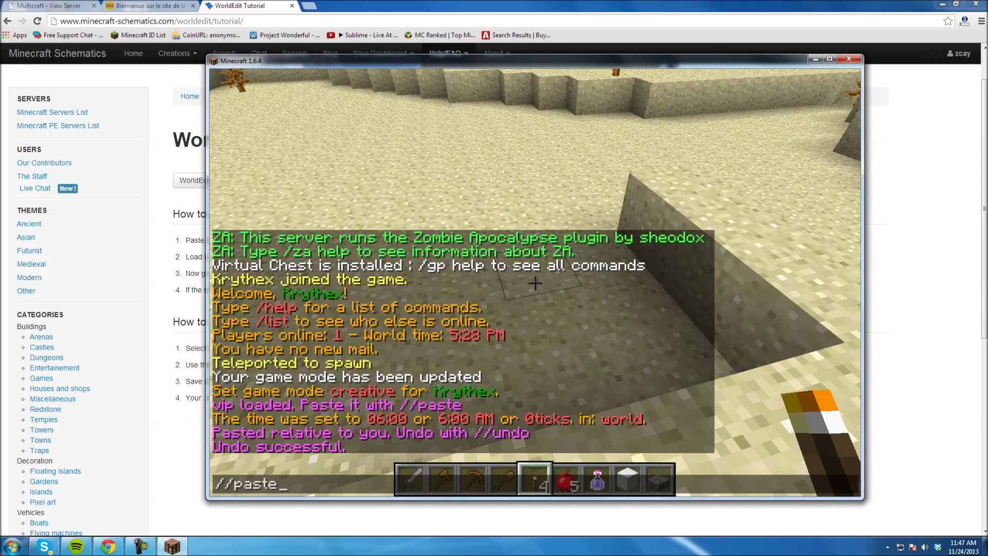
text(paste)
key(Return)
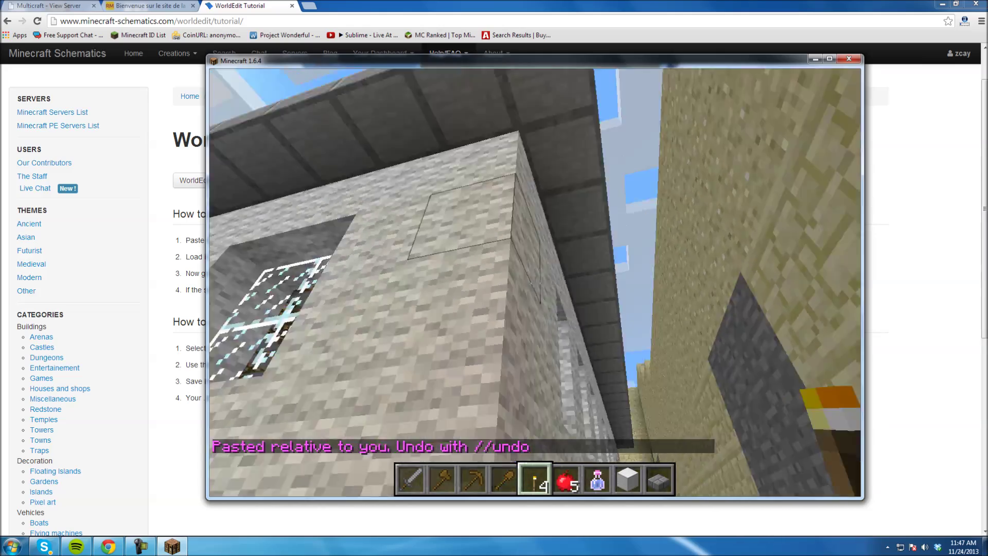
Fly up and around the pasted house to examine its roof, pool, garden paths and fit with the surrounding sand.
key(space)
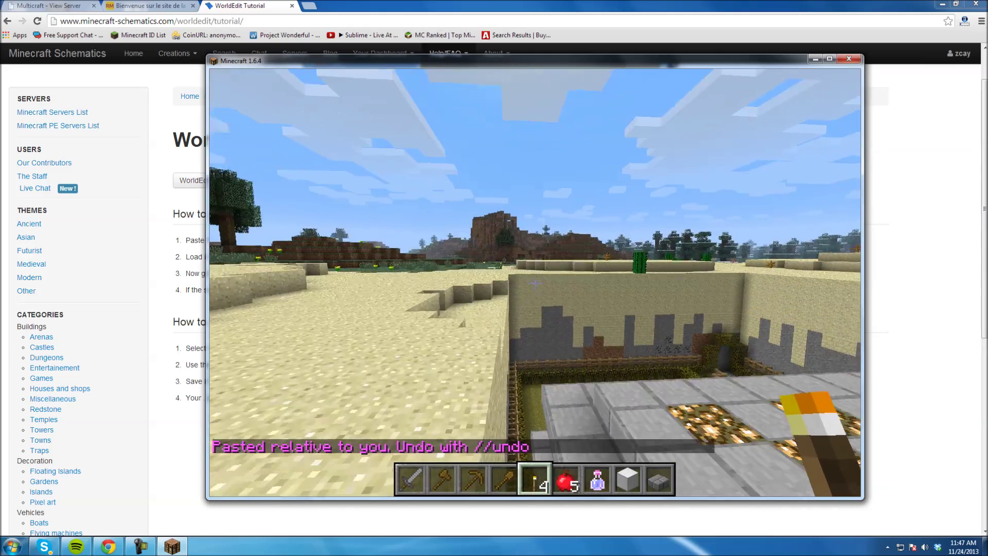
key(space)
key(s)
key(a)
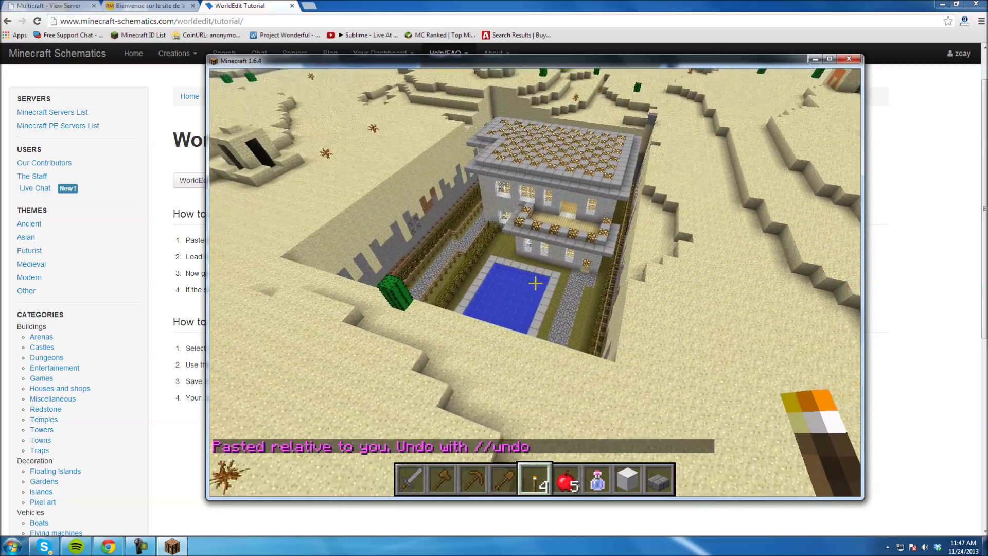
key(d)
key(a)
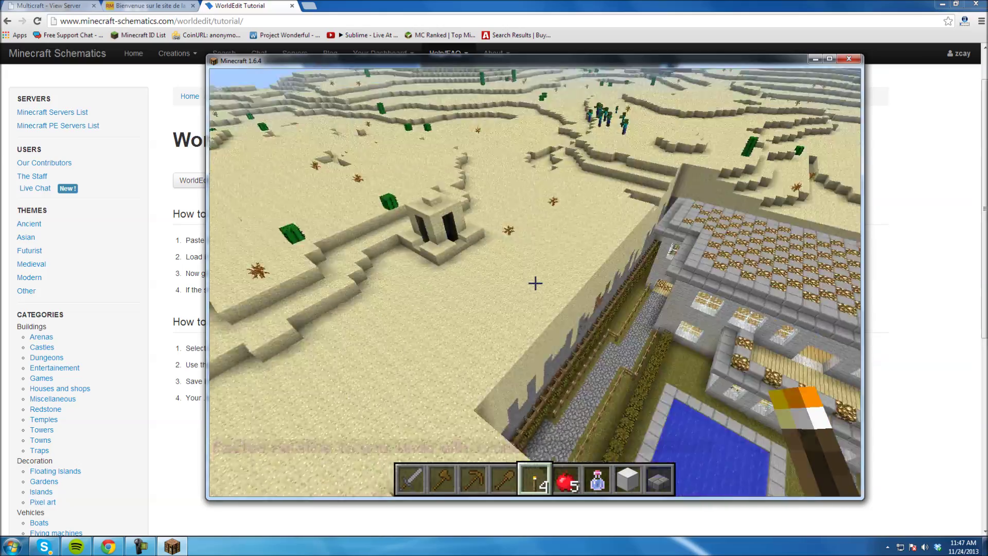
key(w)
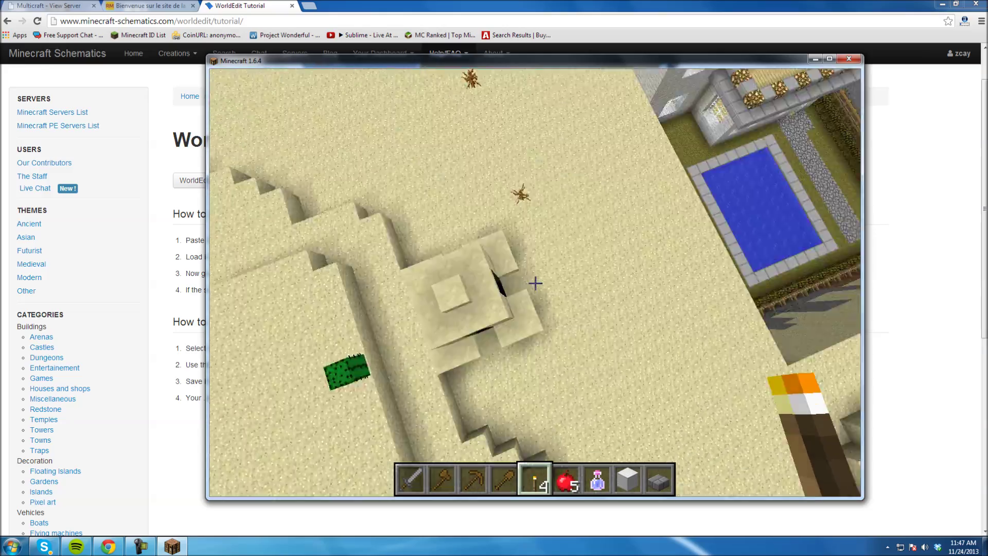
key(a)
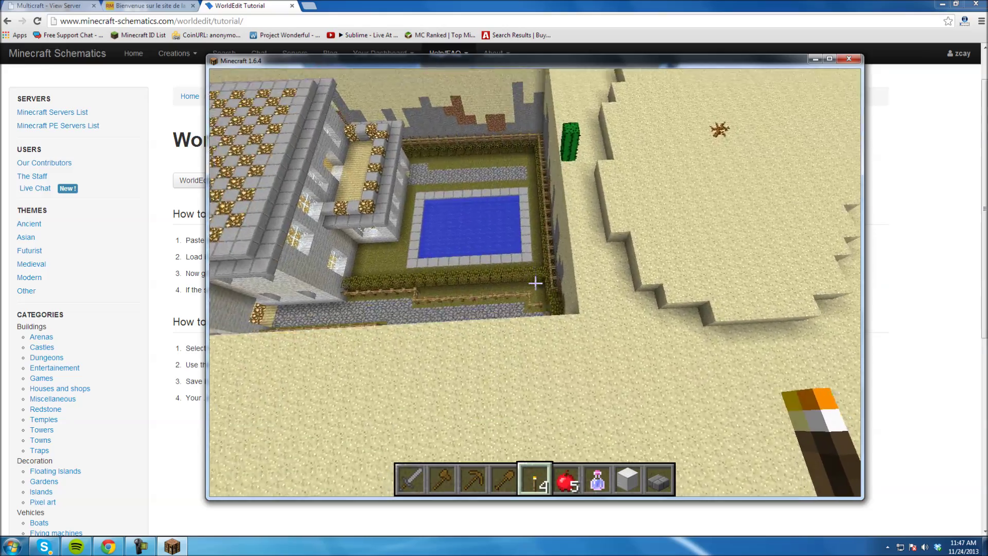
mouse_move(535, 283)
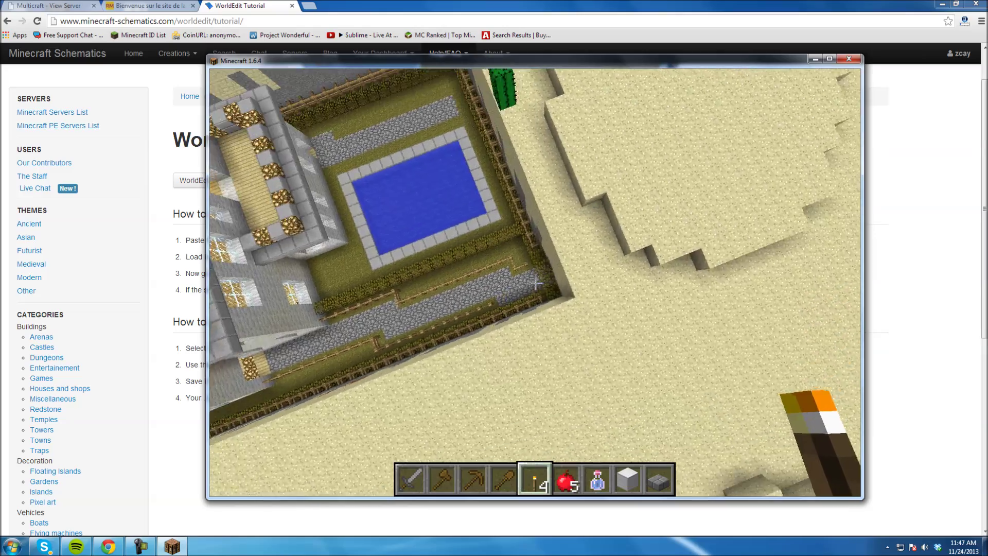
key(w)
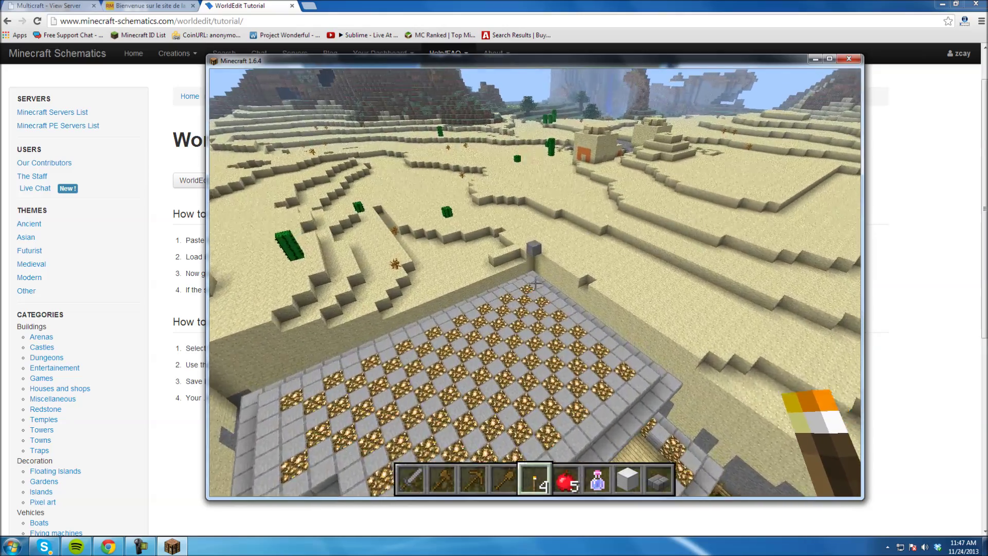
key(w)
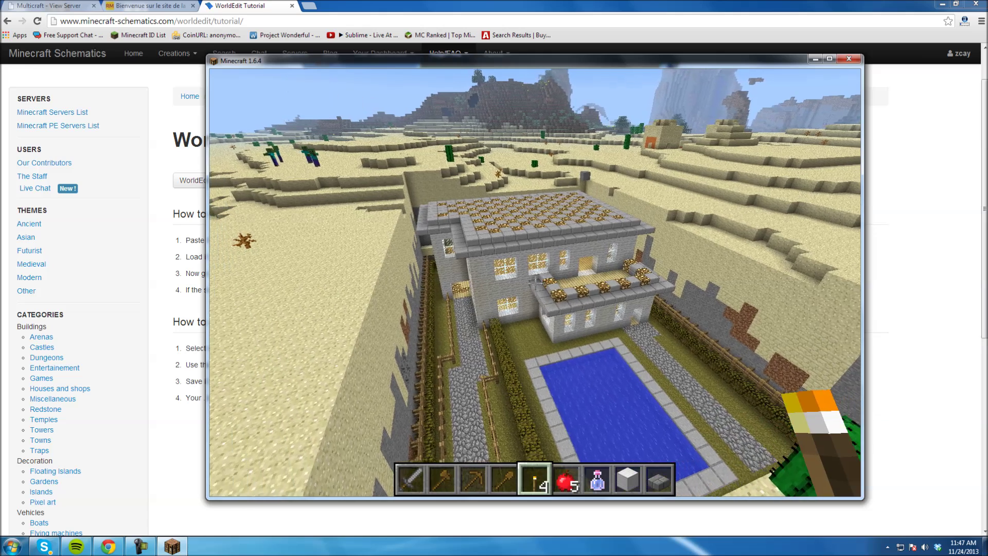
Switch to Chrome, find Vip House in the Houses and shops category, and enlarge its main preview image.
key(Escape)
key(alt+Tab)
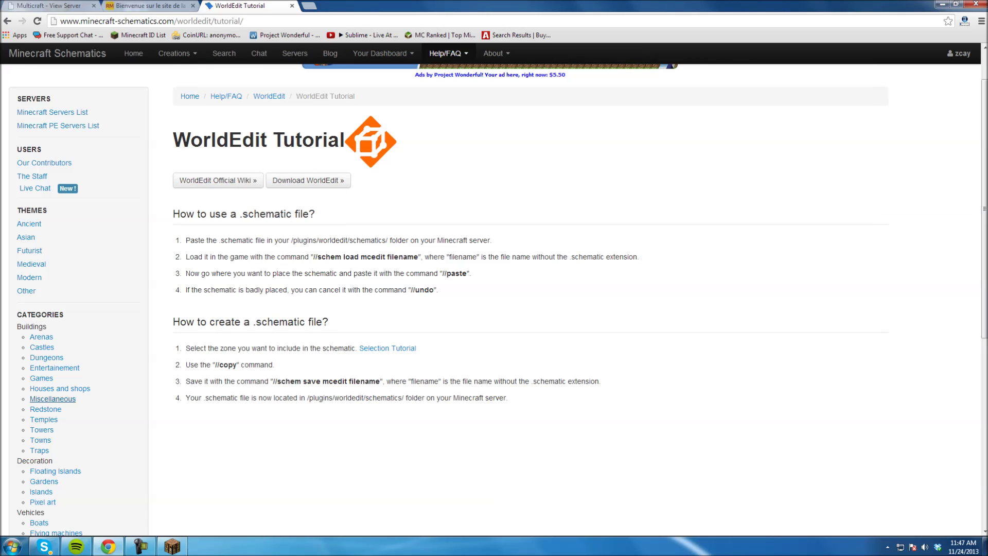
click(59, 388)
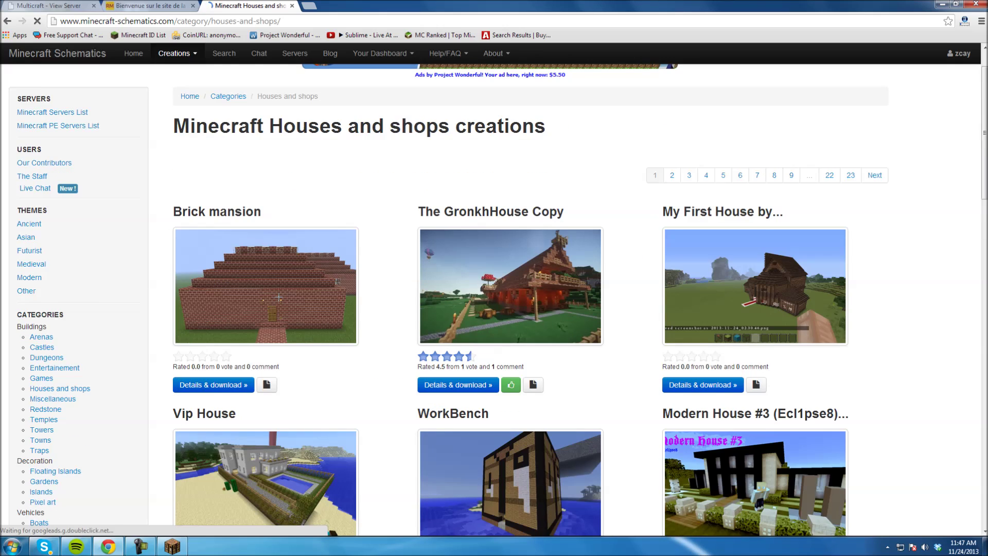
scroll(265, 402, down, 1)
click(265, 434)
click(286, 283)
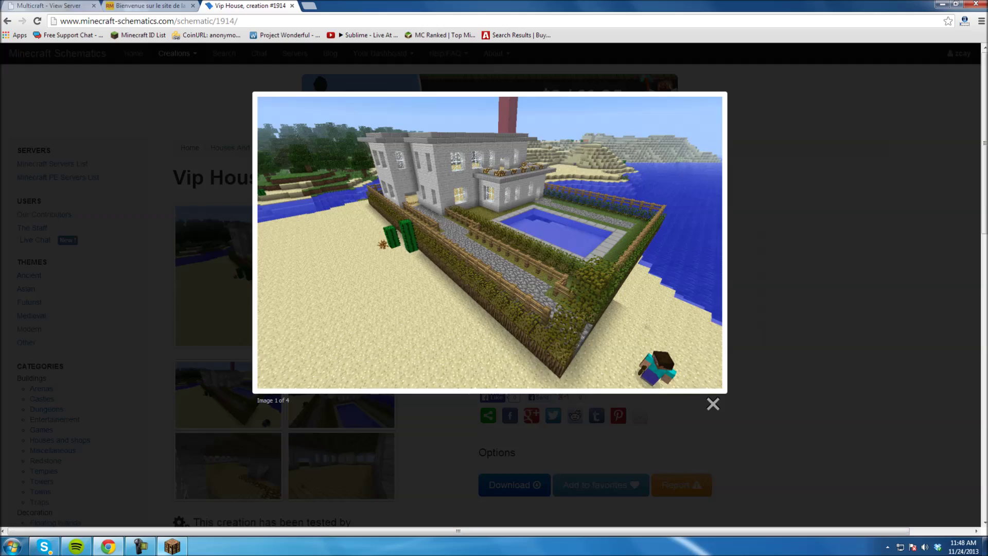
Return to the Minecraft game and fly from the pasted house's roof out over the surrounding desert sand.
click(177, 547)
key(Escape)
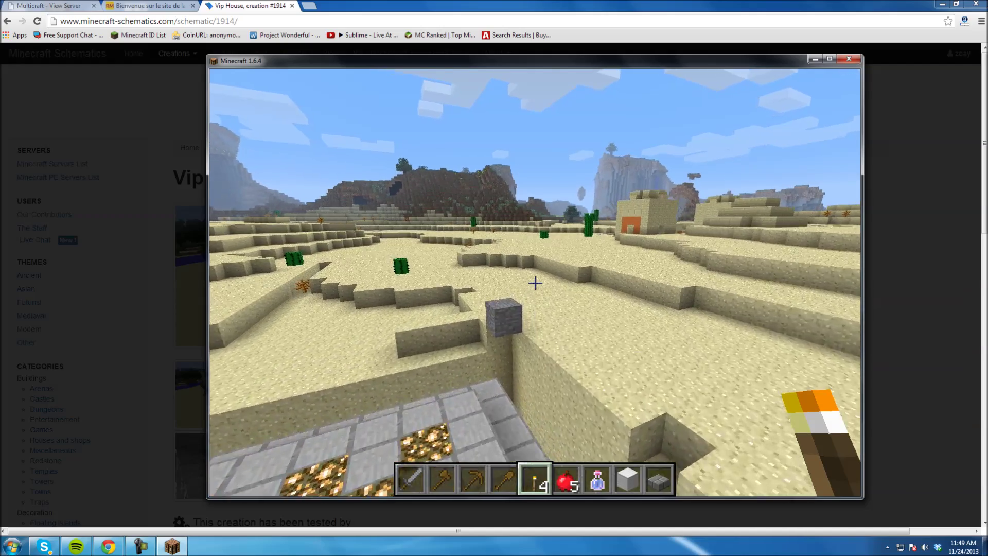
key(w)
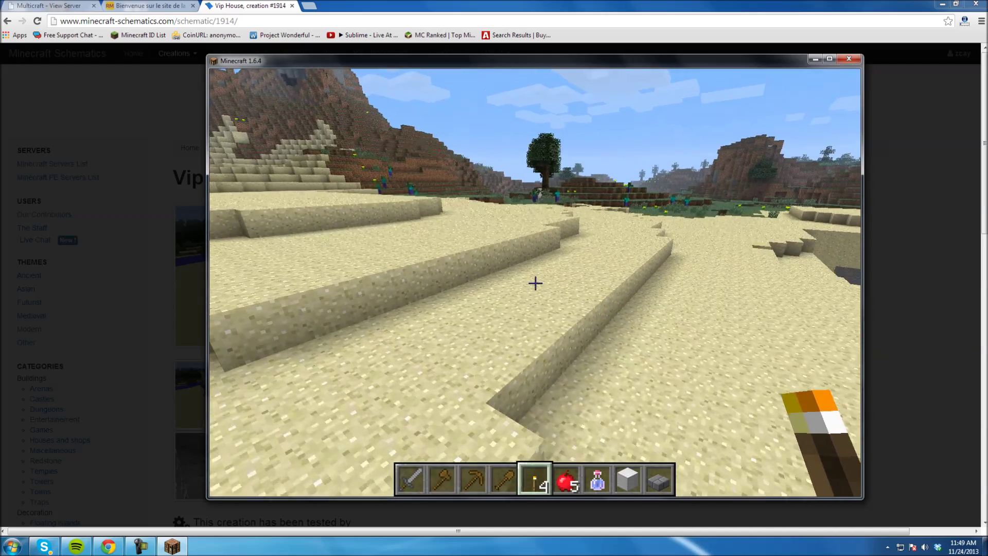